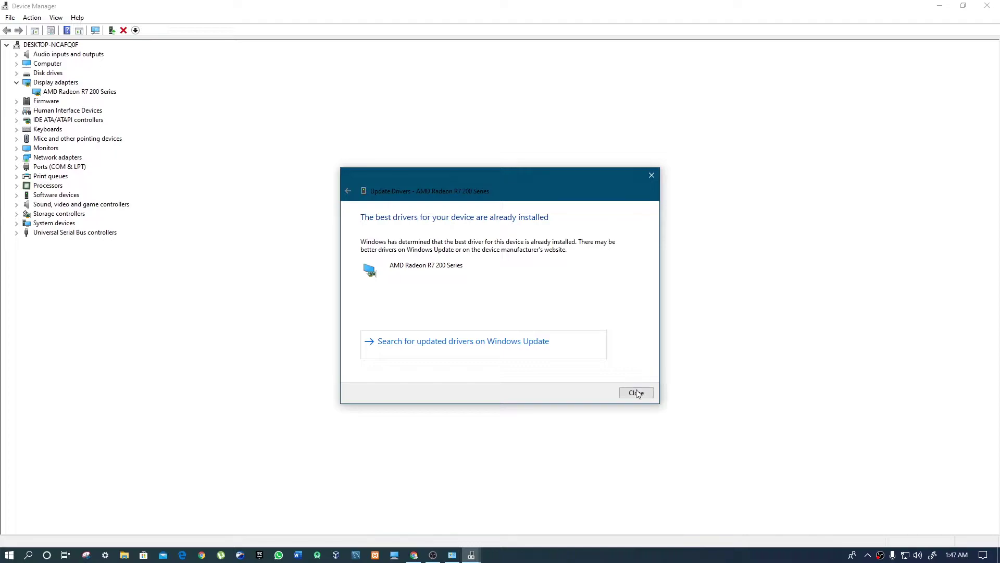
- Close the driver update wizard, Device Manager and the System window to return to the desktop
{"action": "left_click", "coordinate": [637, 392]}
{"action": "key", "text": "alt+F4"}
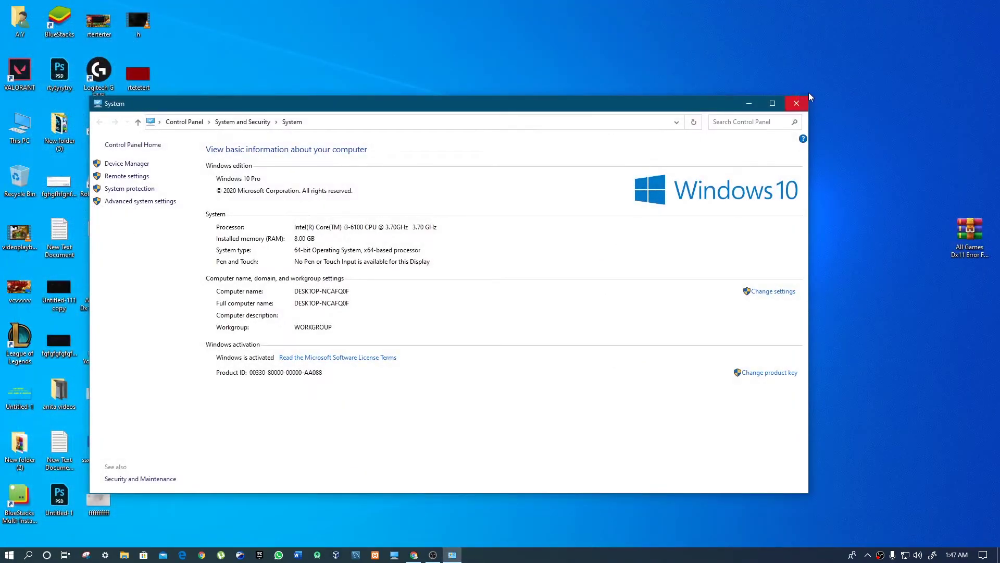
{"action": "left_click", "coordinate": [805, 99]}
{"action": "right_click", "coordinate": [557, 149]}
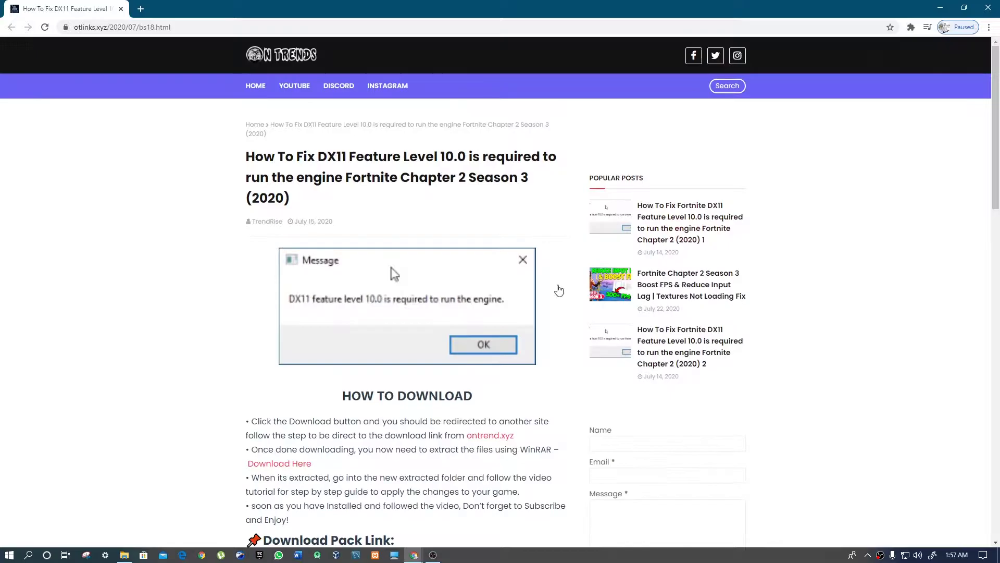
- Open the download pack link on the otlinks.xyz article about fixing DX11 feature level 10.0
{"action": "scroll", "coordinate": [360, 188], "scroll_direction": "down", "scroll_amount": 4}
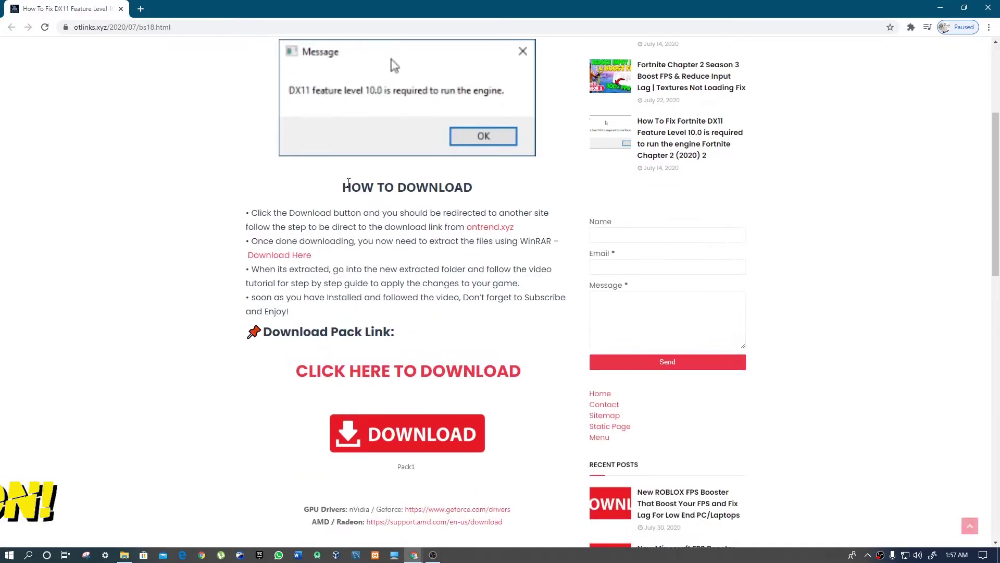
{"action": "scroll", "coordinate": [428, 224], "scroll_direction": "down", "scroll_amount": 5}
{"action": "left_click", "coordinate": [398, 182]}
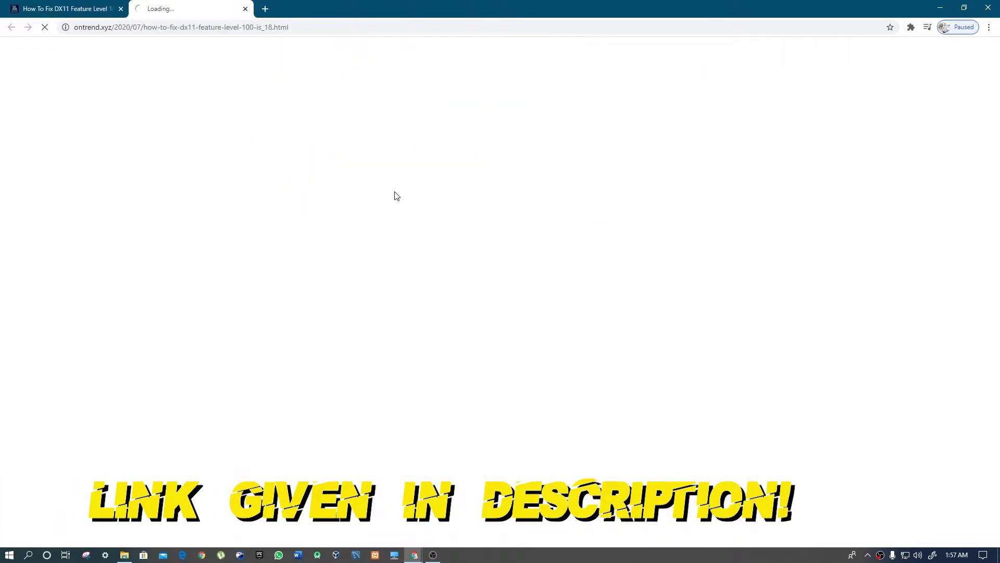
- Follow the pack's download link on the ontrend.xyz page to its ToneDen page, closing the advertising tabs
{"action": "scroll", "coordinate": [396, 223], "scroll_direction": "down", "scroll_amount": 2}
{"action": "scroll", "coordinate": [394, 217], "scroll_direction": "down", "scroll_amount": 4}
{"action": "left_click", "coordinate": [394, 319]}
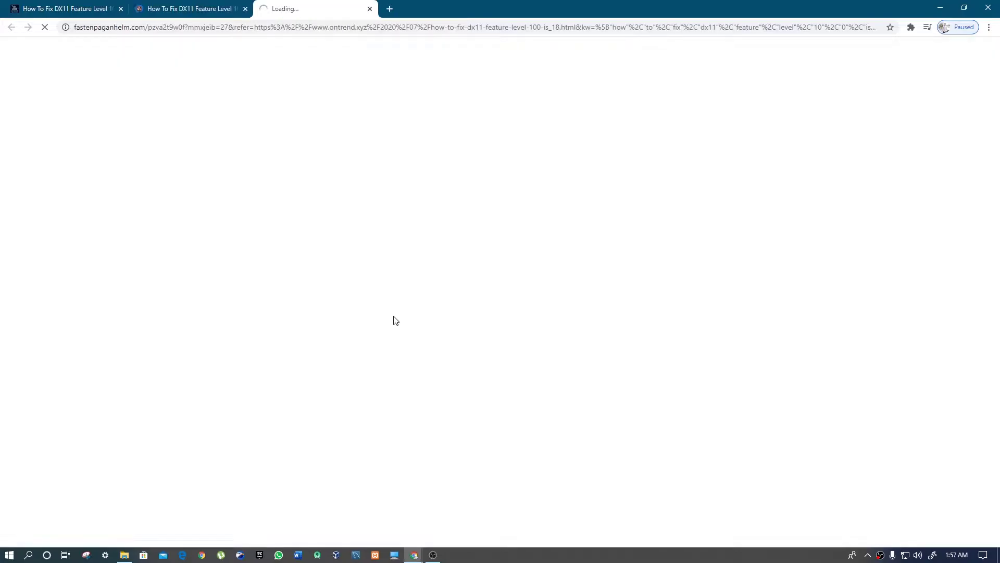
{"action": "left_click", "coordinate": [370, 9]}
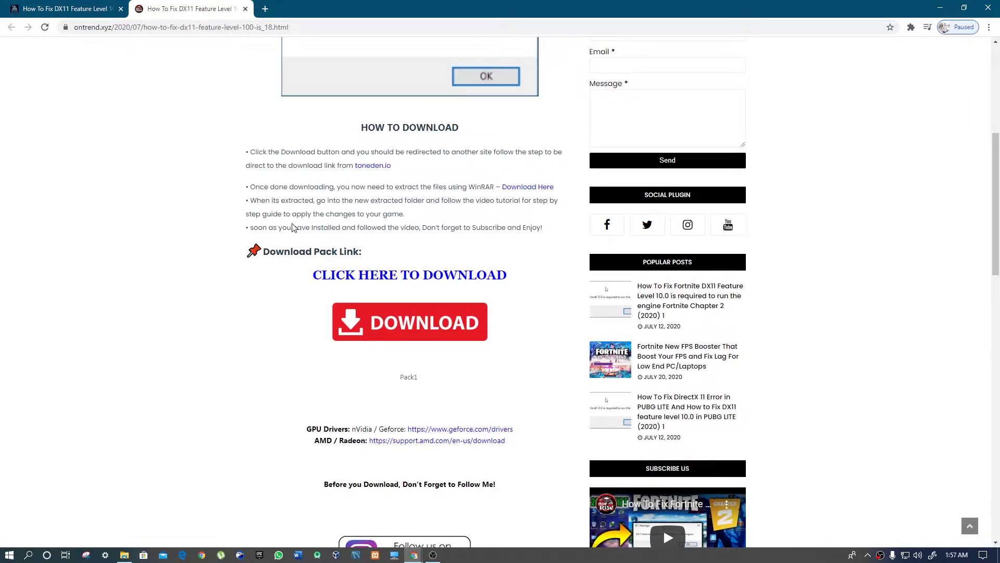
{"action": "left_click", "coordinate": [366, 277]}
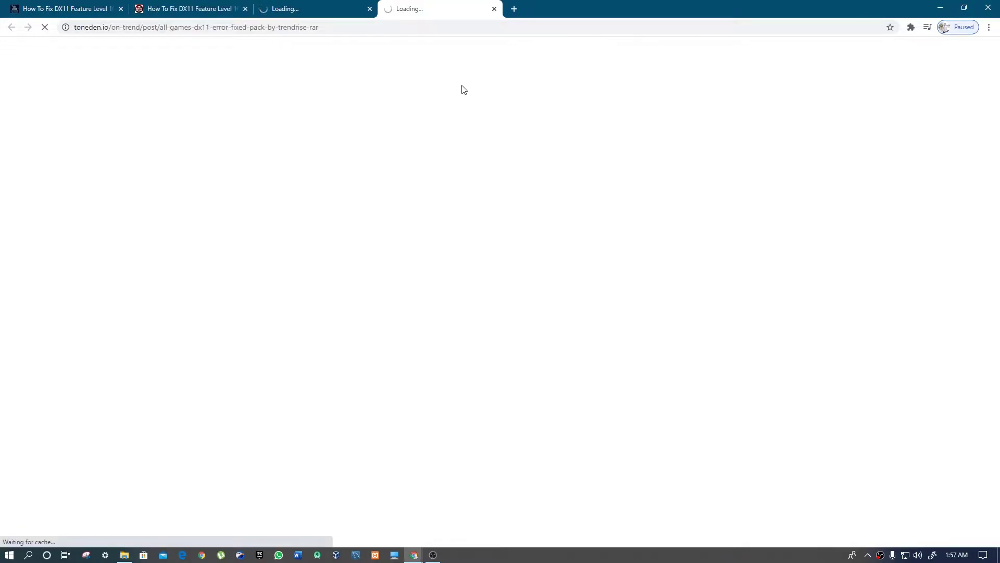
{"action": "left_click", "coordinate": [495, 9]}
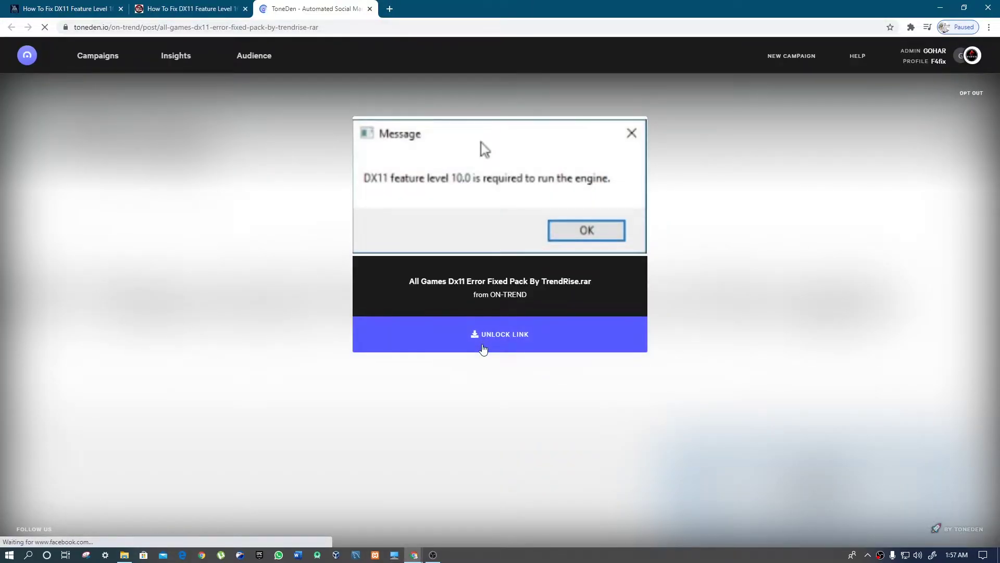
- Unlock the link on ToneDen and download the All Games Dx11 Error Fixed Pack archive from MEGA
{"action": "left_click", "coordinate": [476, 353]}
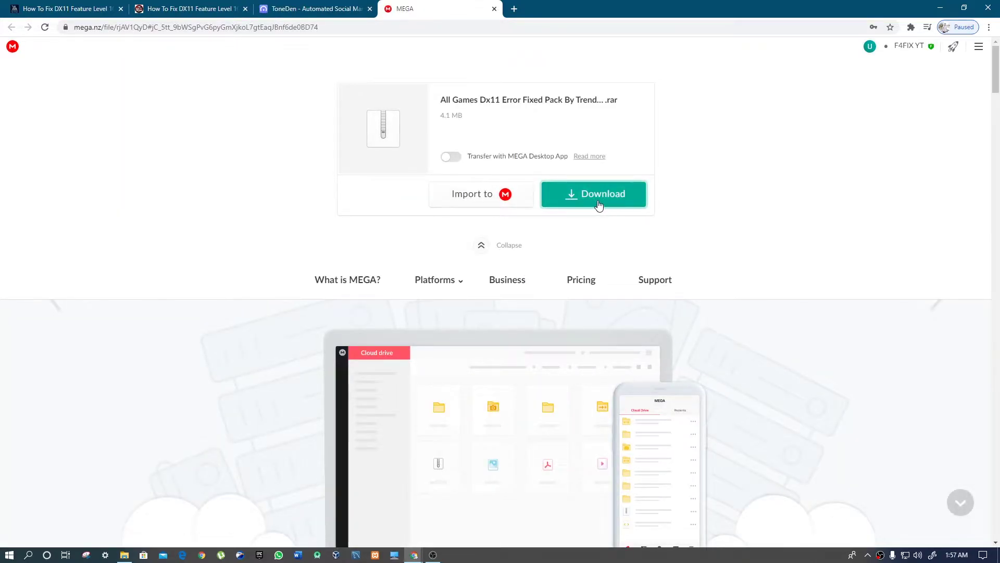
{"action": "left_click", "coordinate": [637, 206]}
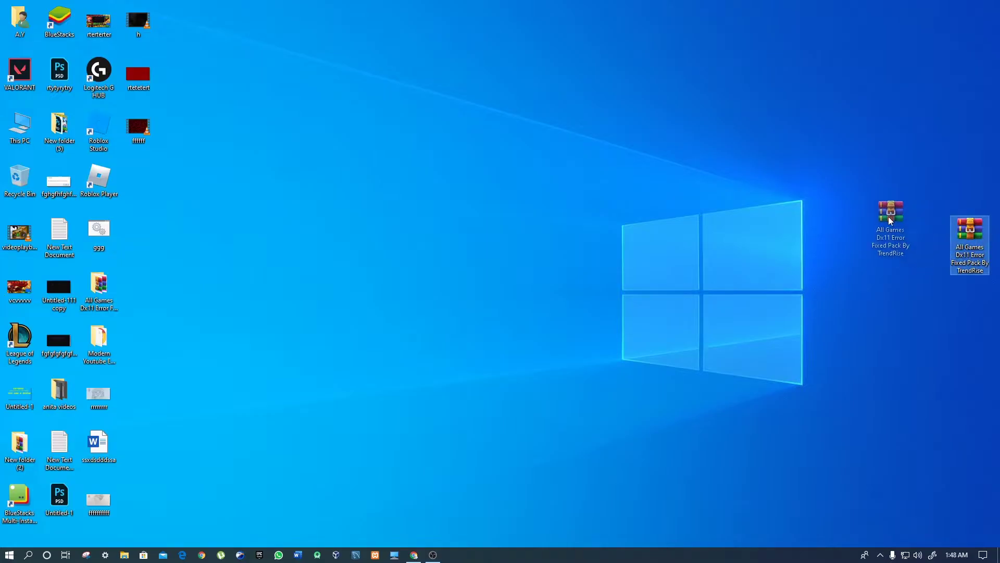
- Move the All Games Dx11 Error Fixed Pack archive to the middle of the desktop and refresh the desktop
{"action": "left_click_drag", "start_coordinate": [894, 208], "coordinate": [547, 165]}
{"action": "right_click", "coordinate": [375, 165]}
{"action": "left_click", "coordinate": [395, 212]}
{"action": "right_click", "coordinate": [369, 182]}
{"action": "left_click", "coordinate": [389, 225]}
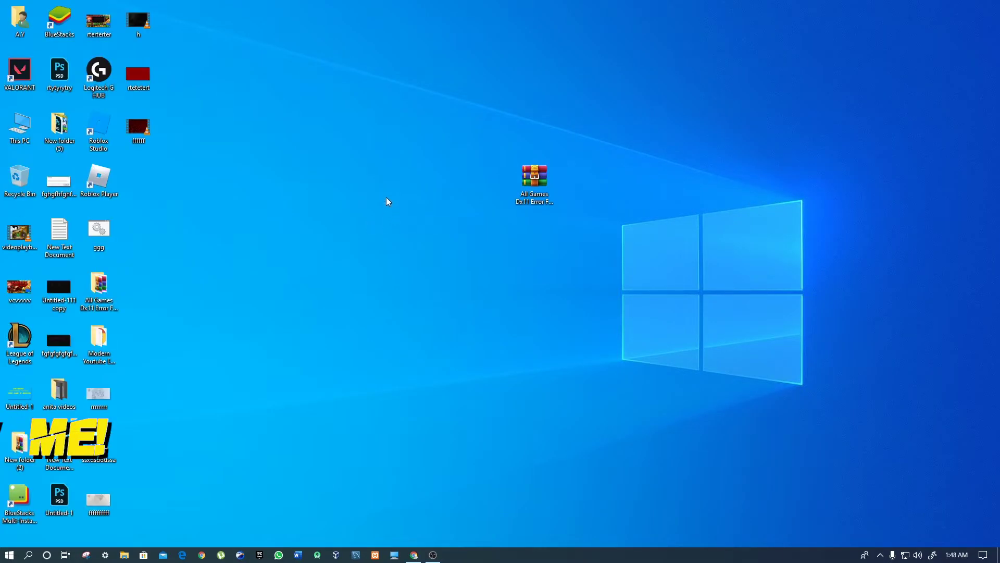
{"action": "right_click", "coordinate": [386, 201]}
{"action": "left_click", "coordinate": [400, 239]}
- Extract the All Games Dx11 Error Fixed Pack archive directly onto the desktop, replacing all existing files
{"action": "left_click_drag", "start_coordinate": [542, 195], "coordinate": [677, 271]}
{"action": "right_click", "coordinate": [544, 184]}
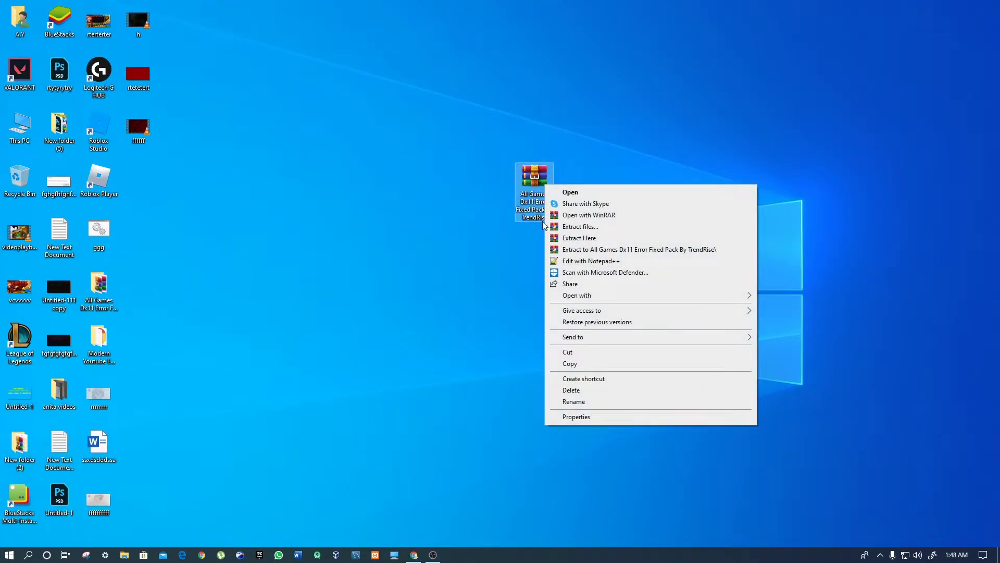
{"action": "left_click", "coordinate": [567, 240]}
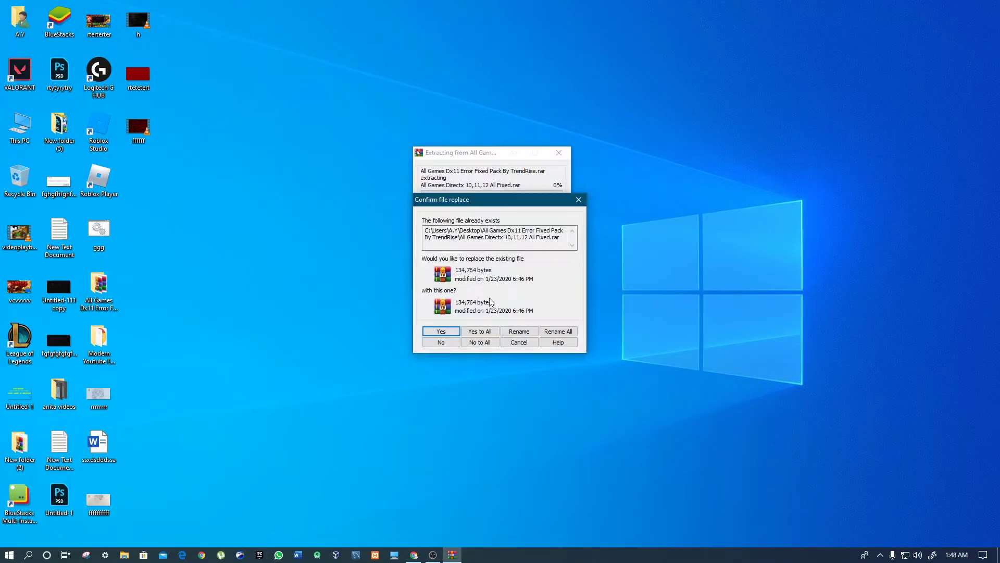
{"action": "left_click", "coordinate": [494, 333]}
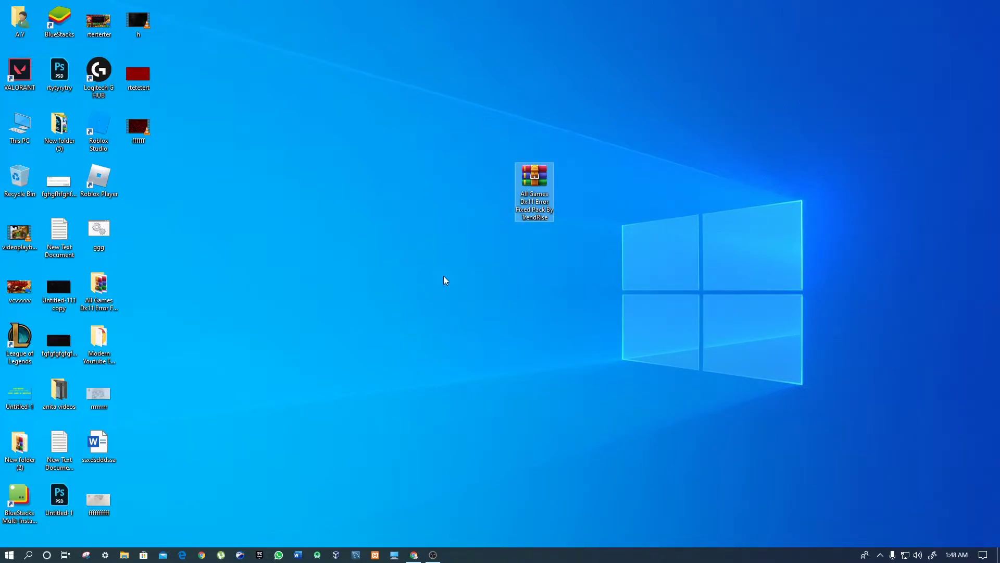
- Move the extracted All Games Dx11 Error Fixed Pack folder to a free desktop area and open it in a maximized window
{"action": "left_click_drag", "start_coordinate": [99, 287], "coordinate": [377, 198]}
{"action": "left_click_drag", "start_coordinate": [321, 163], "coordinate": [384, 197]}
{"action": "double_click", "coordinate": [384, 197]}
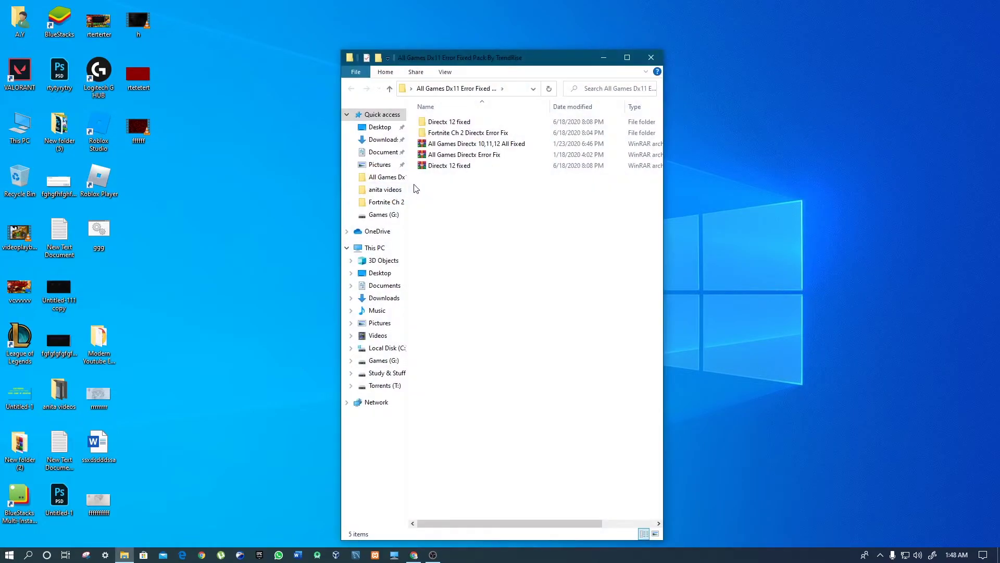
{"action": "left_click", "coordinate": [628, 58]}
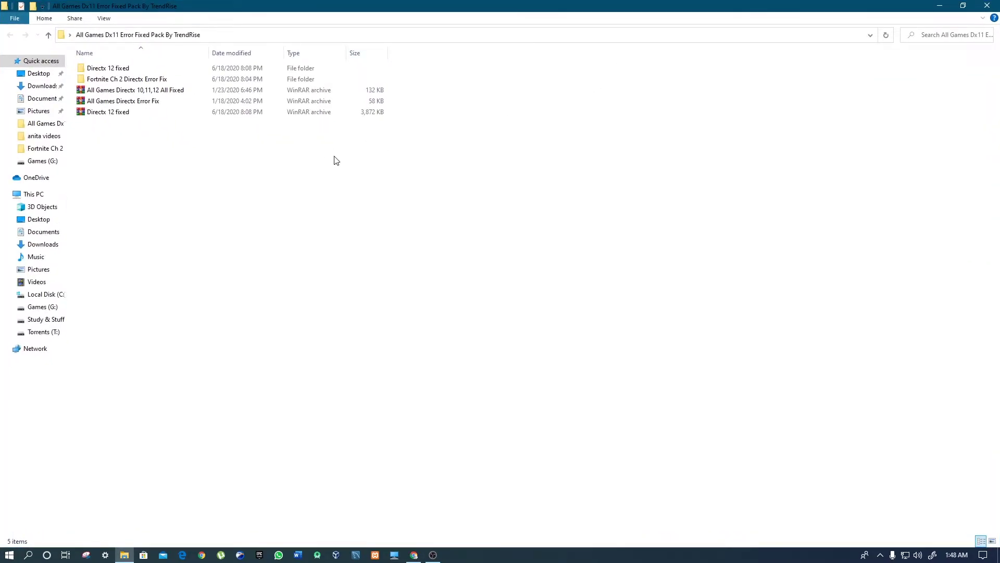
{"action": "left_click_drag", "start_coordinate": [143, 156], "coordinate": [121, 167]}
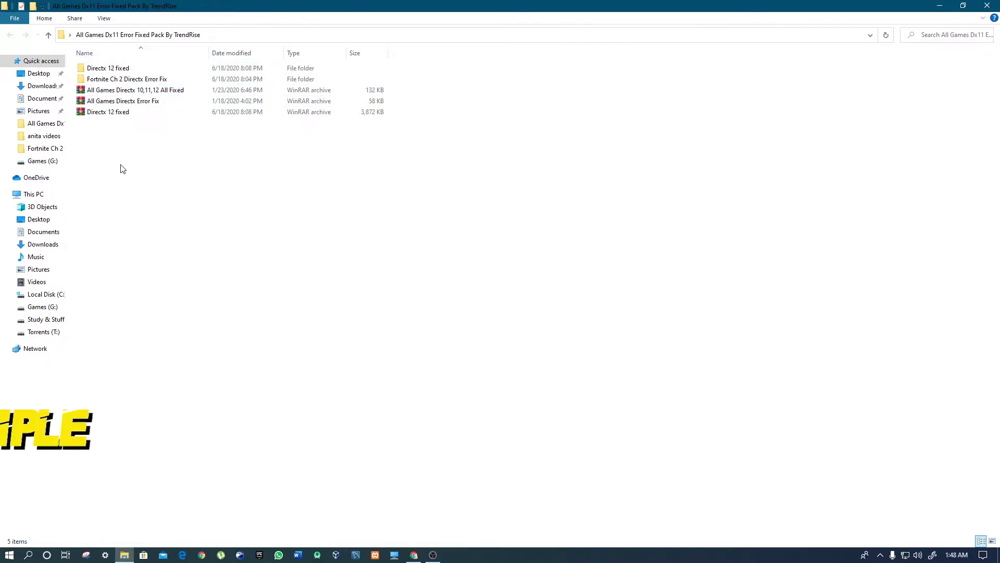
- Extract the Directx 12 fixed archive into the current folder, replacing all existing files
{"action": "left_click", "coordinate": [101, 116]}
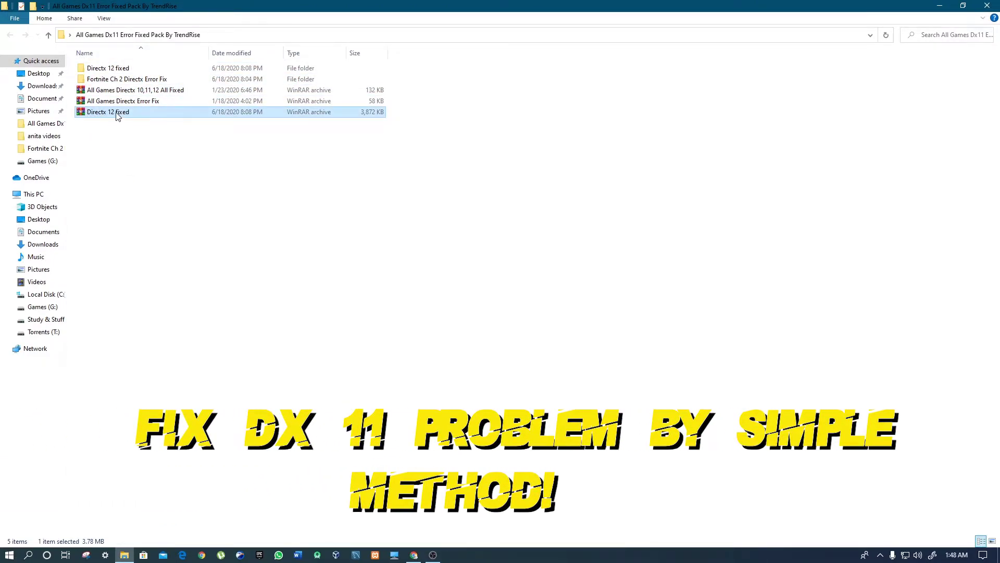
{"action": "right_click", "coordinate": [117, 113]}
{"action": "left_click", "coordinate": [152, 167]}
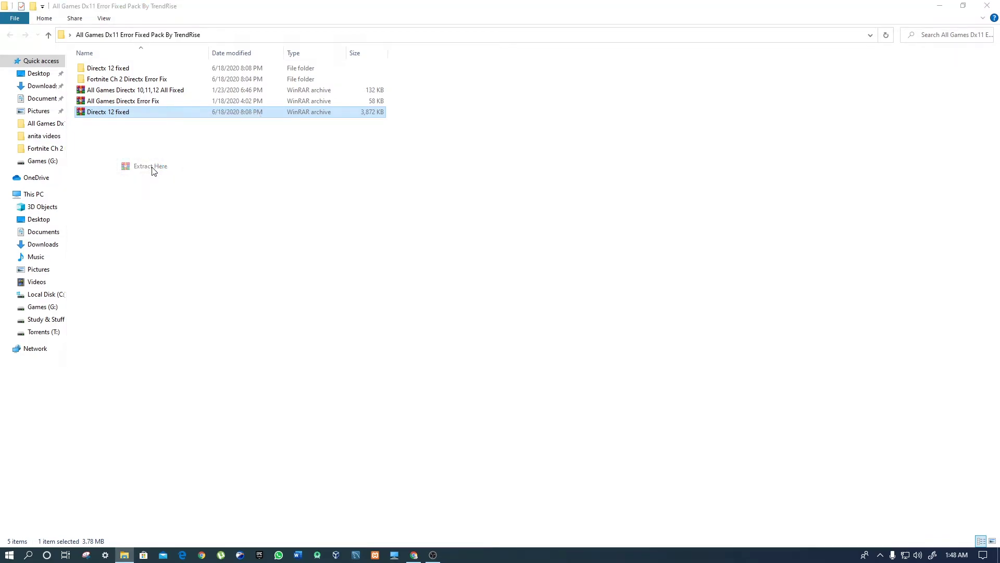
{"action": "left_click", "coordinate": [490, 331]}
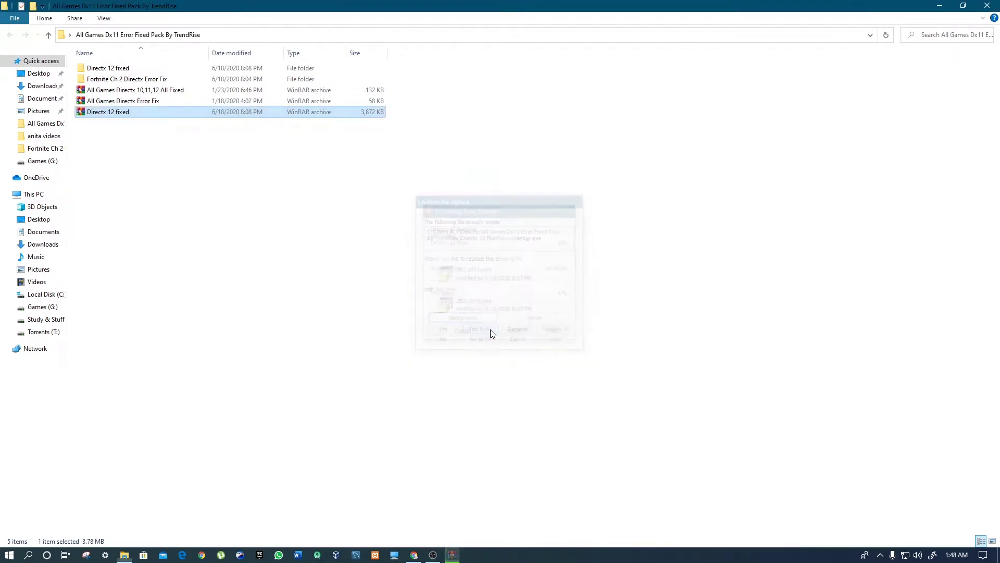
- Run dxwebsetup from the Directx 12 fixed folder, accept the license agreement and complete the DirectX setup wizard
{"action": "double_click", "coordinate": [103, 69]}
{"action": "left_click", "coordinate": [102, 69]}
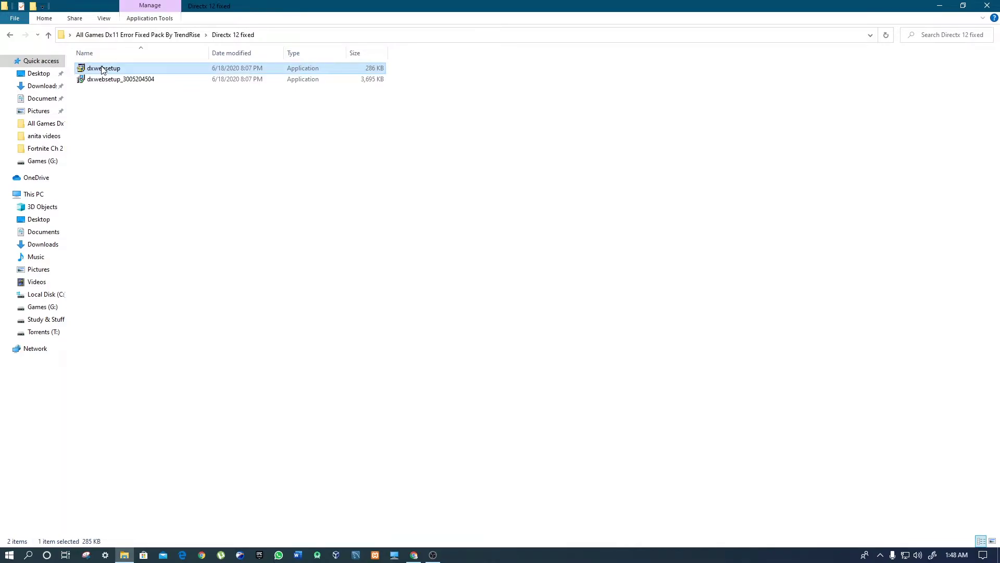
{"action": "double_click", "coordinate": [114, 73]}
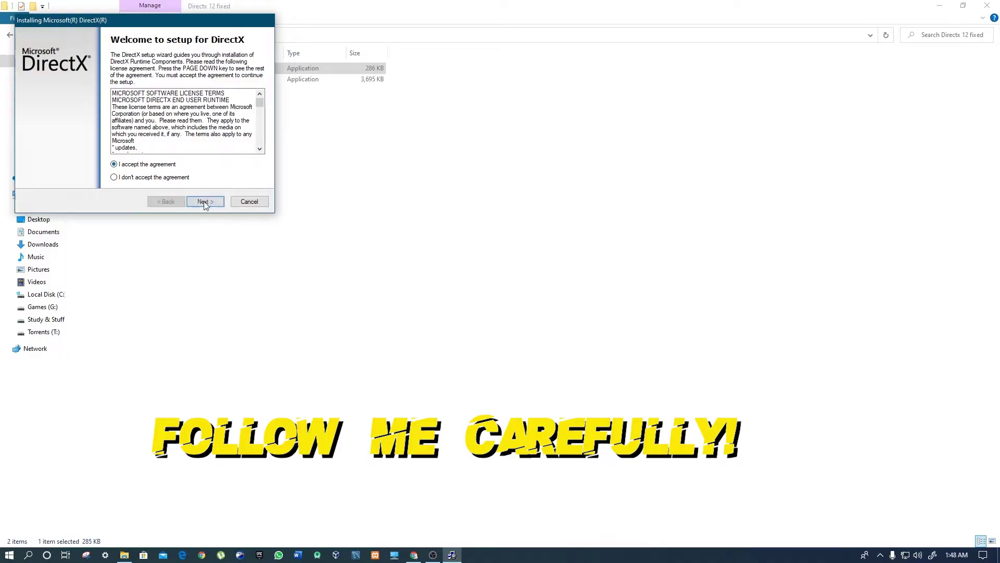
{"action": "left_click", "coordinate": [204, 202]}
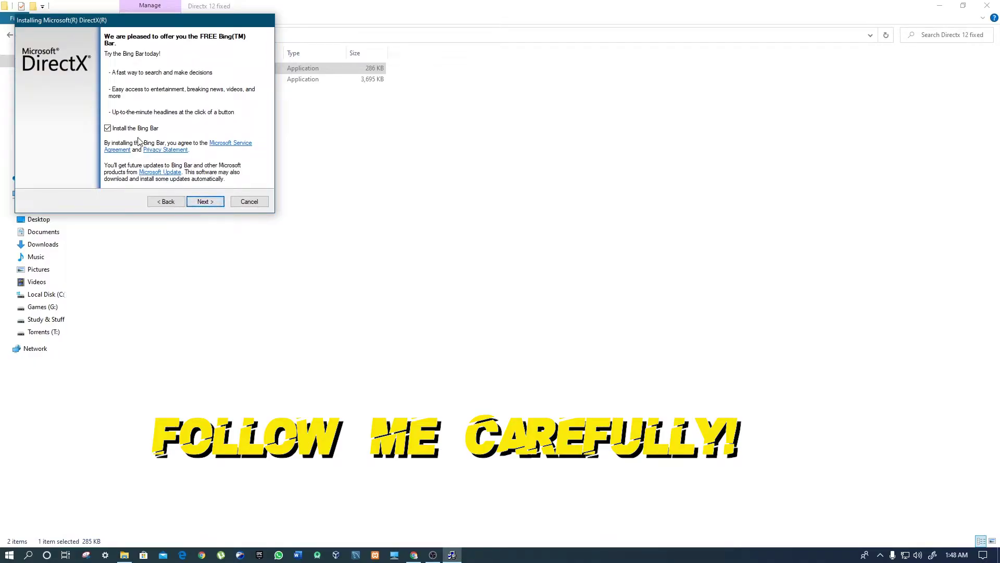
{"action": "left_click", "coordinate": [205, 202]}
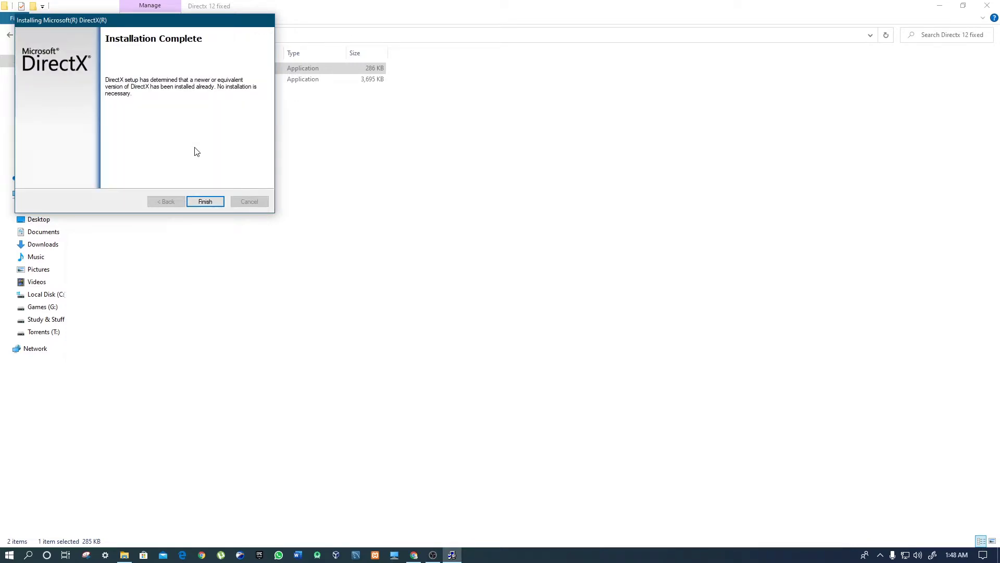
{"action": "left_click", "coordinate": [205, 202]}
{"action": "double_click", "coordinate": [124, 80]}
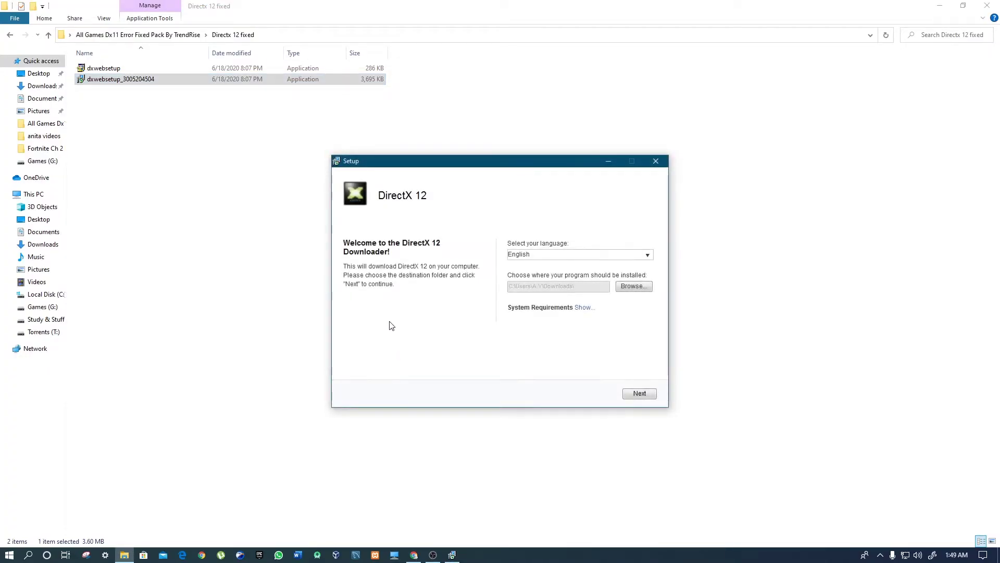
{"action": "left_click", "coordinate": [593, 310]}
{"action": "left_click", "coordinate": [649, 395]}
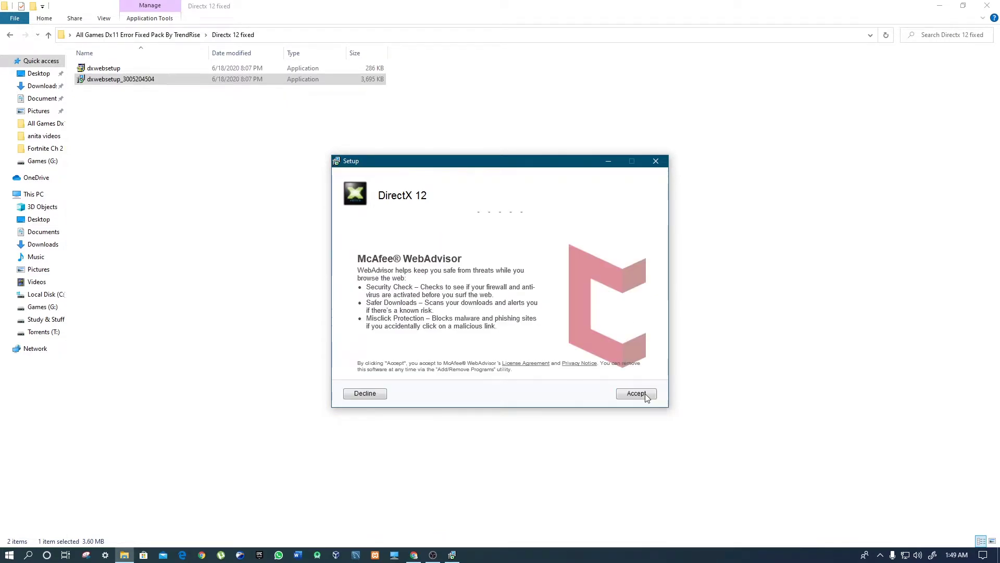
{"action": "left_click", "coordinate": [384, 393]}
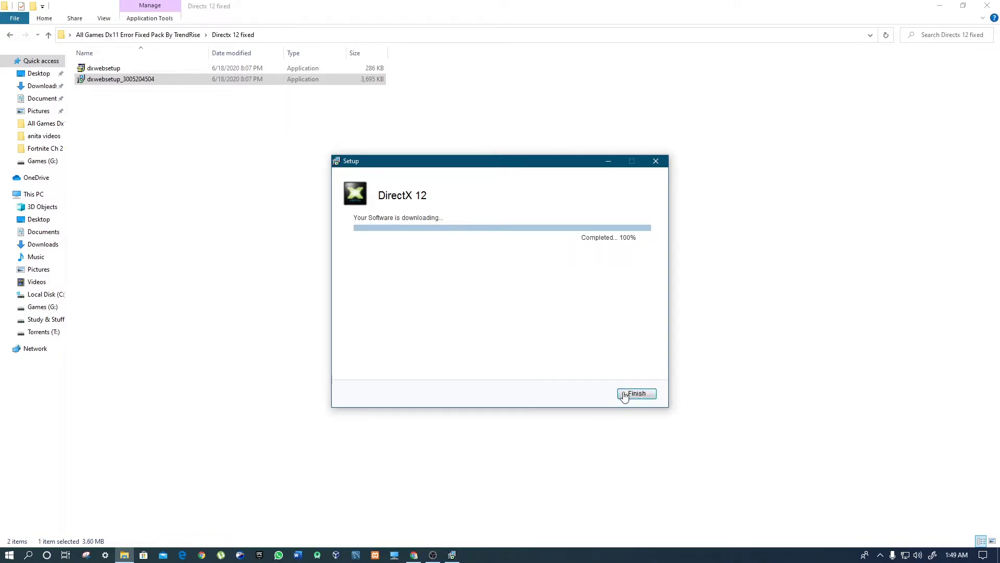
{"action": "left_click", "coordinate": [629, 395]}
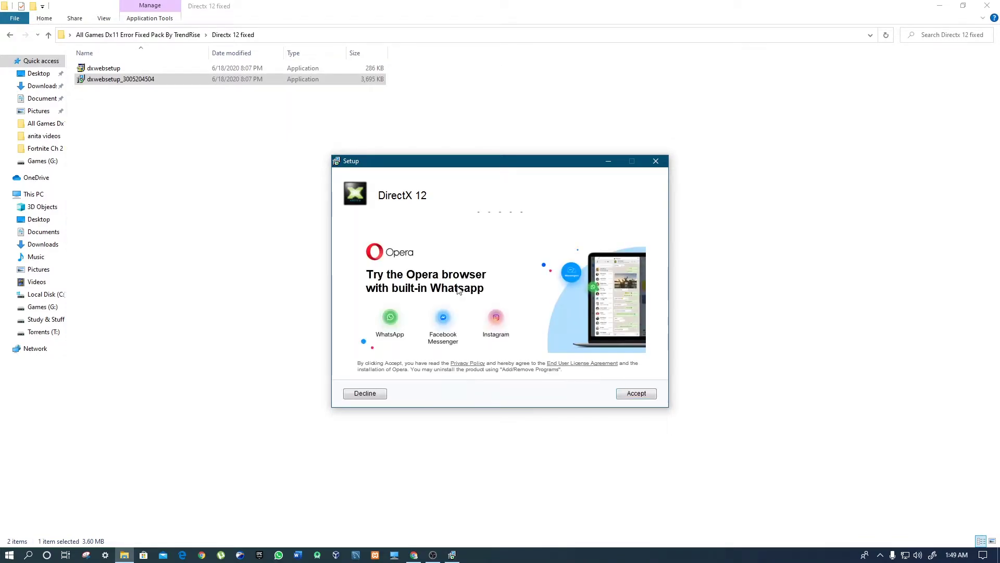
{"action": "left_click", "coordinate": [375, 392]}
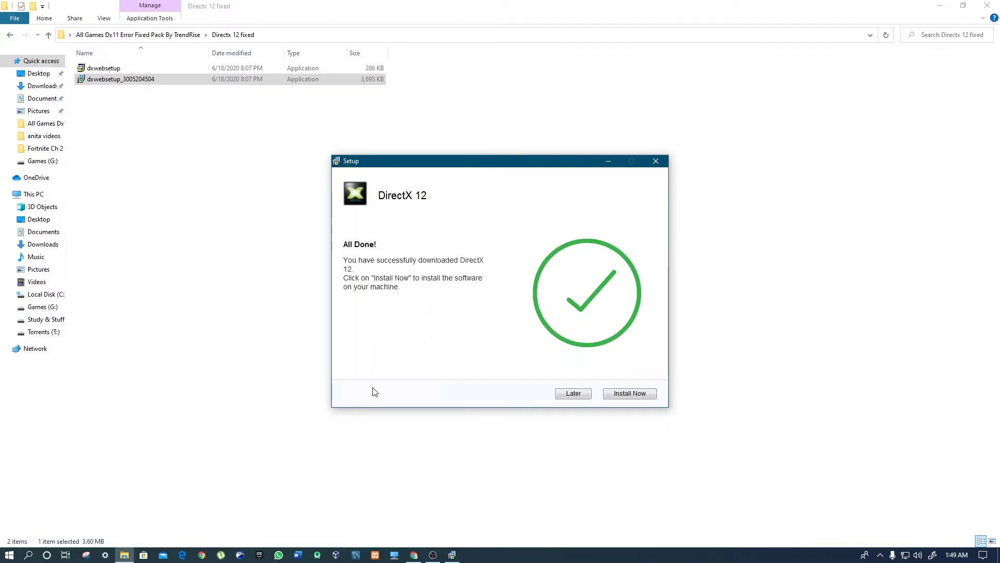
{"action": "left_click", "coordinate": [572, 394]}
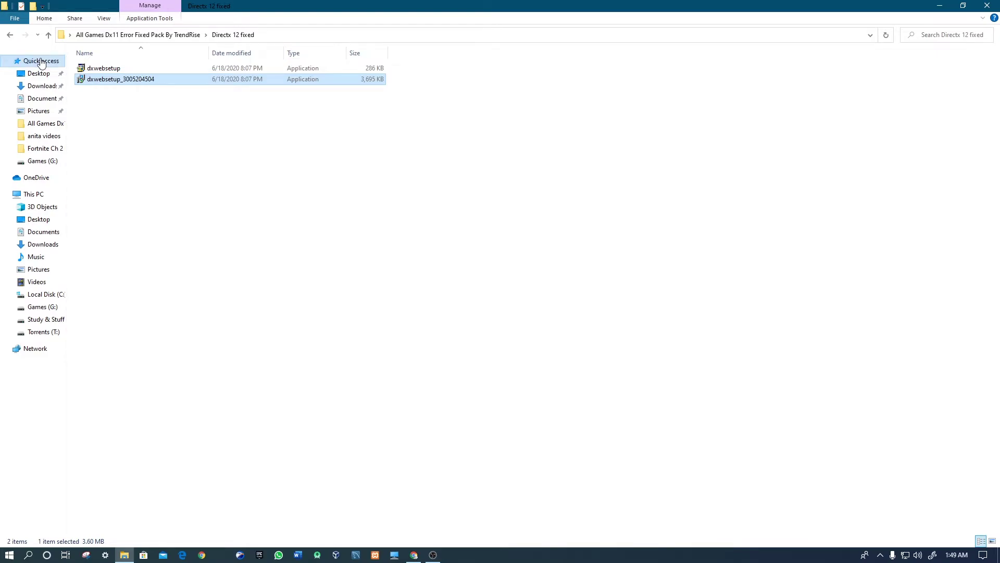
- Go to the Fortnite Ch 2 Directx Error Fix folder in the pack and delete the dxcpl archive
{"action": "left_click", "coordinate": [48, 36]}
{"action": "left_click", "coordinate": [218, 194]}
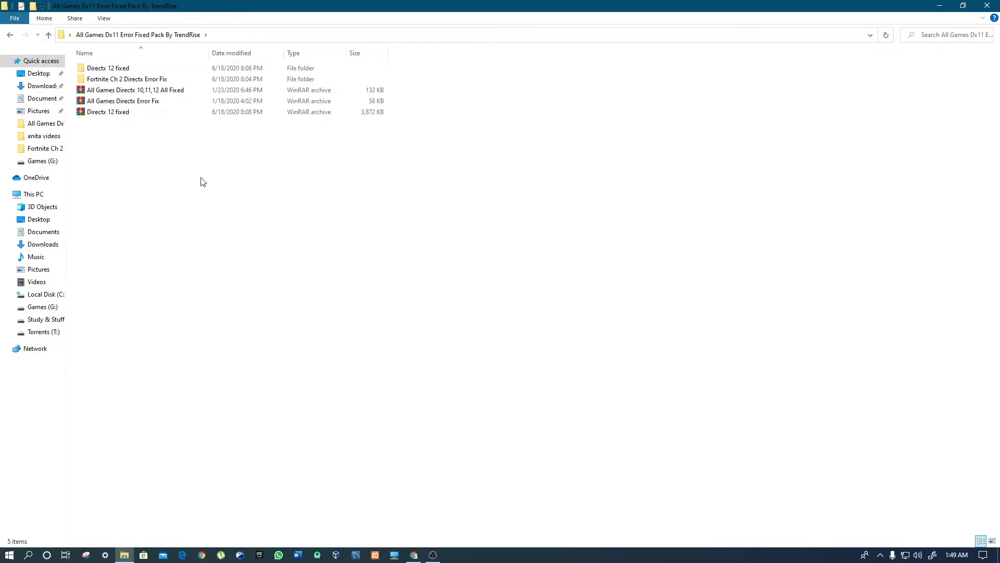
{"action": "double_click", "coordinate": [148, 81]}
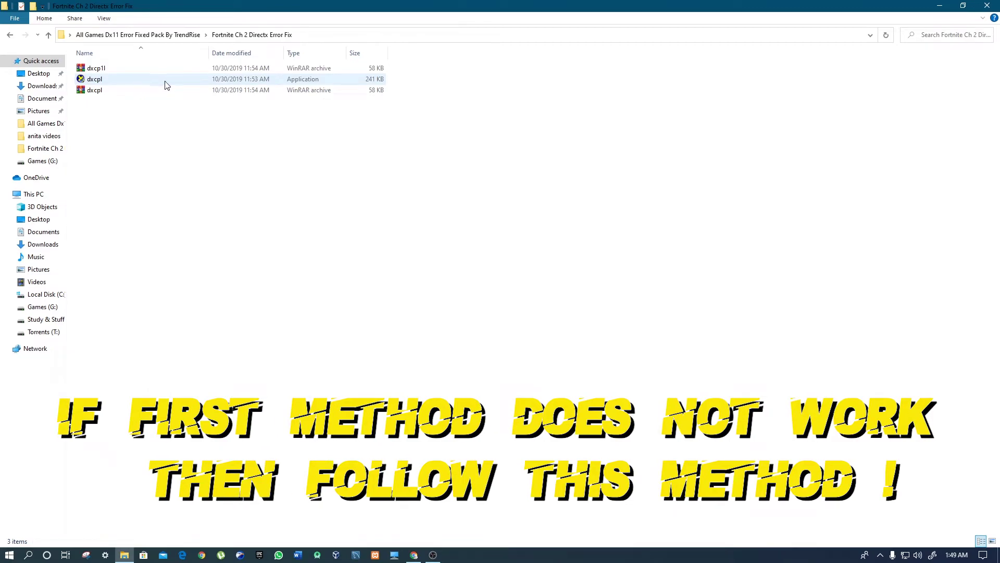
{"action": "right_click", "coordinate": [104, 90]}
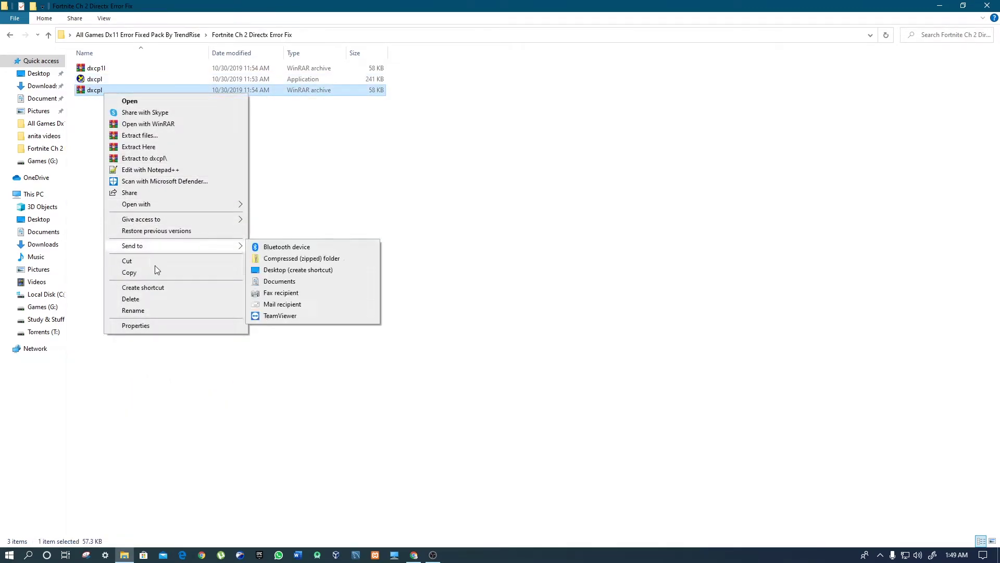
{"action": "left_click", "coordinate": [172, 299]}
- Extract the dxcp1l archive into the Fortnite Ch 2 Directx Error Fix folder, replacing all existing files
{"action": "right_click", "coordinate": [104, 70]}
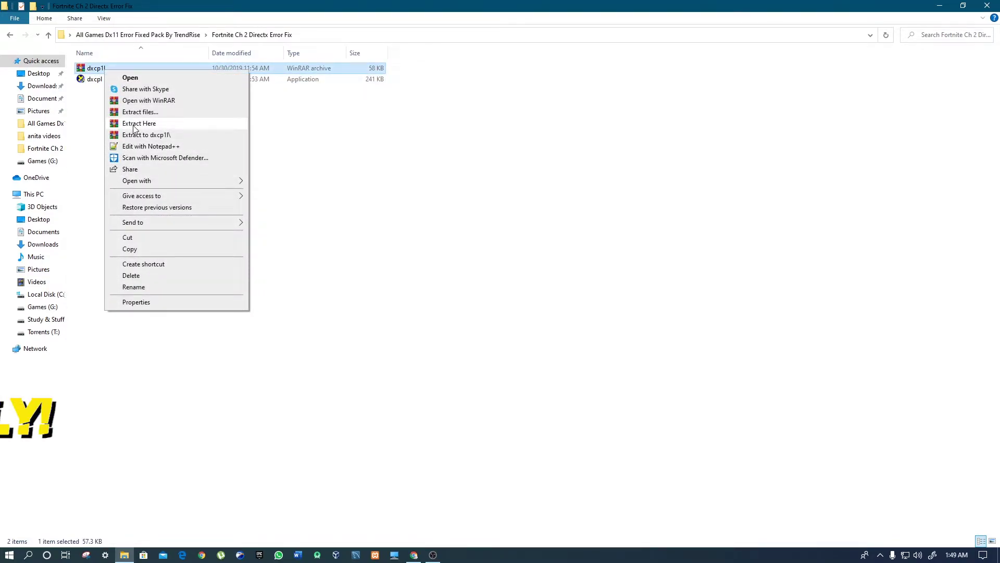
{"action": "left_click", "coordinate": [137, 124]}
{"action": "left_click", "coordinate": [480, 332]}
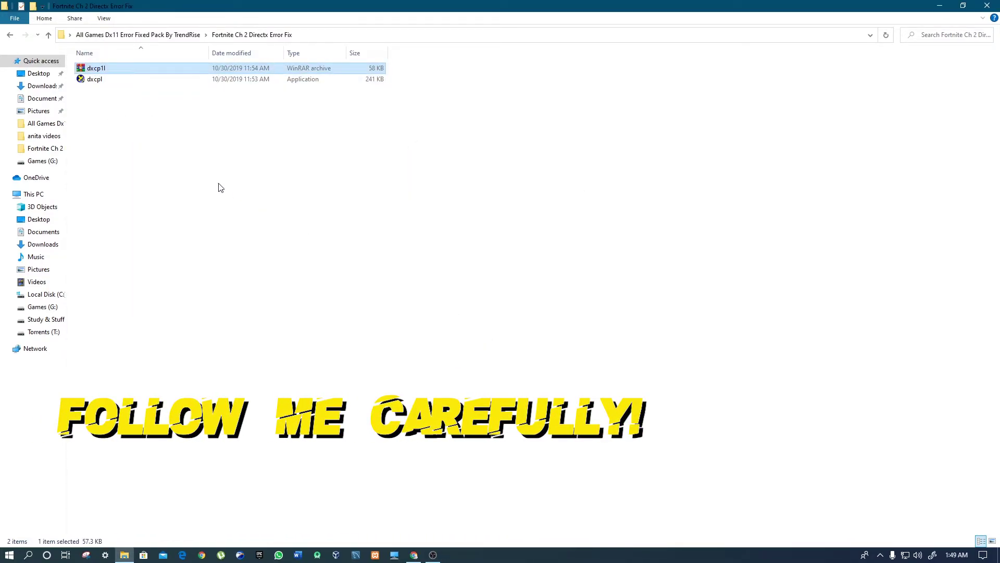
- Run dxcpl and add FortniteClient-Win64-Shipping.exe from G:\Epic Games\Fortnite\FortniteGame\Binaries\Win64 to the Direct3D executable list
{"action": "double_click", "coordinate": [111, 80]}
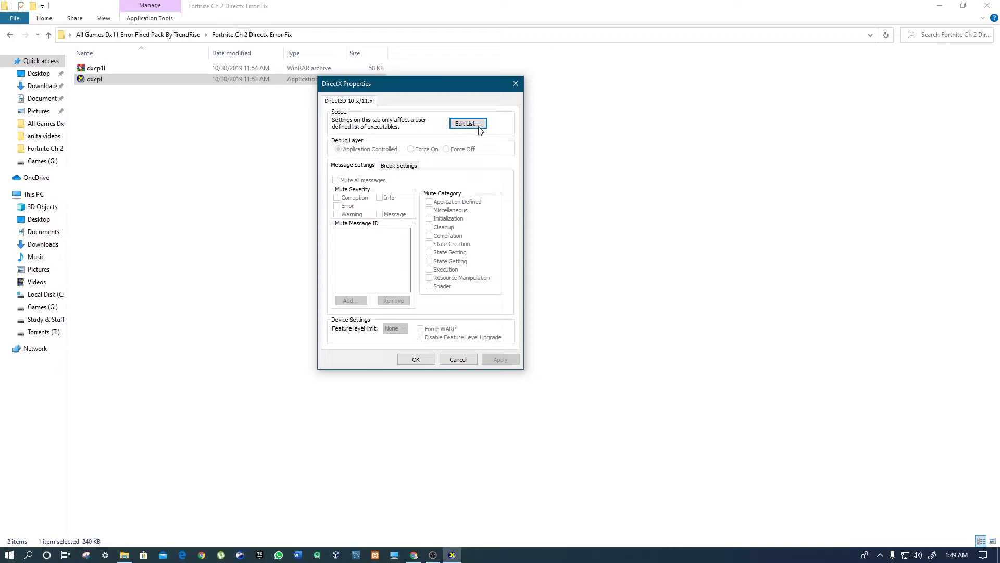
{"action": "left_click", "coordinate": [478, 125]}
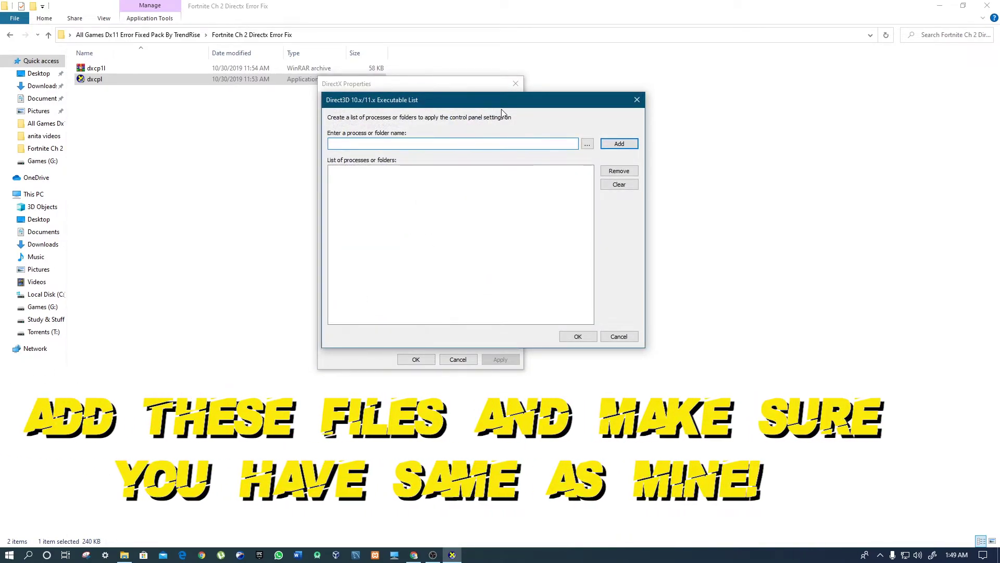
{"action": "left_click", "coordinate": [587, 144]}
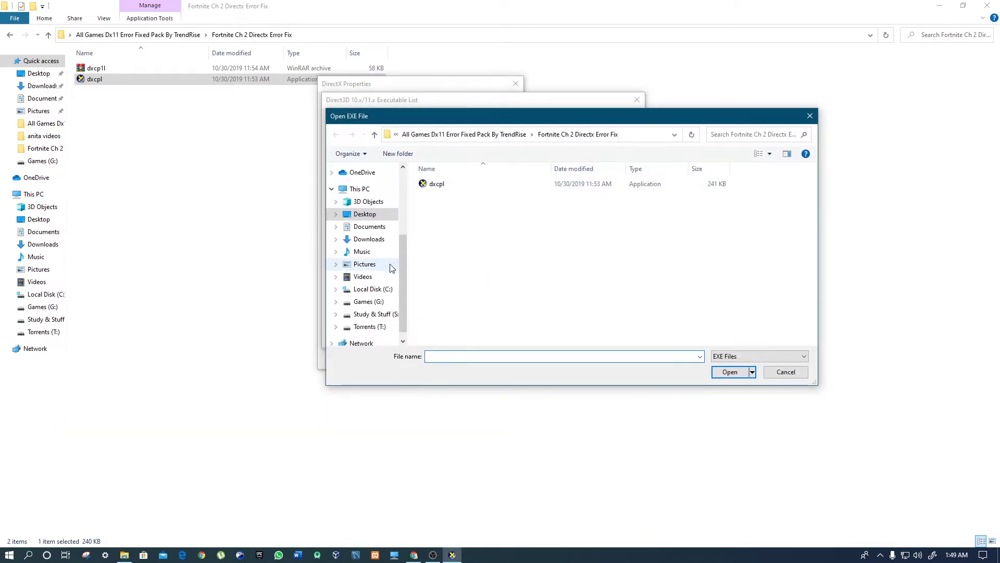
{"action": "left_click", "coordinate": [368, 302]}
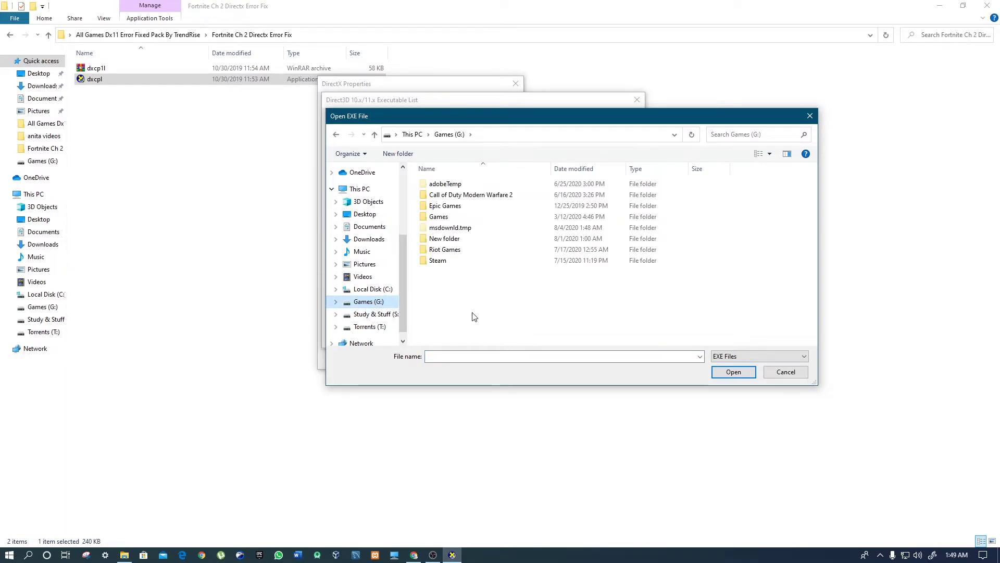
{"action": "double_click", "coordinate": [451, 207]}
{"action": "double_click", "coordinate": [441, 197]}
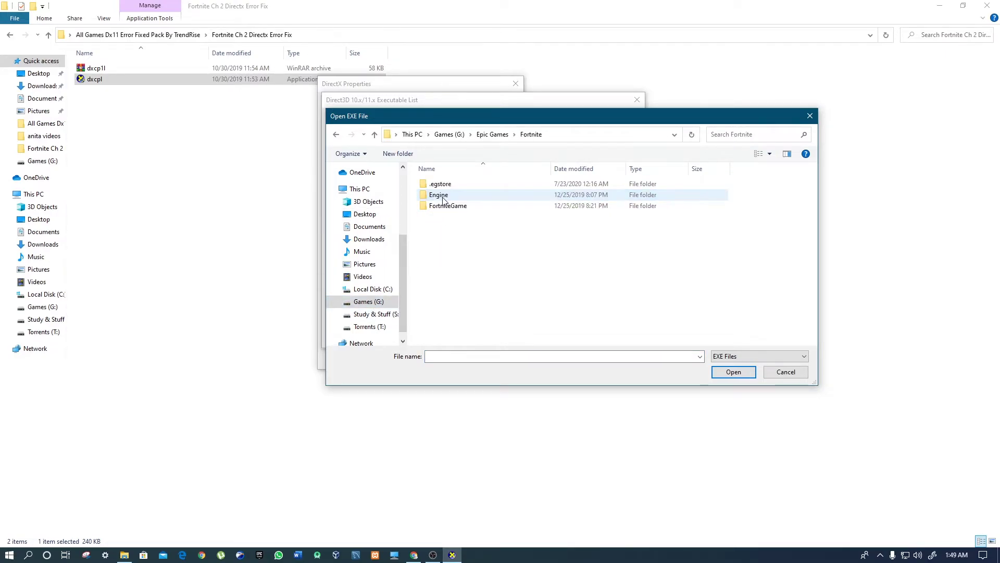
{"action": "double_click", "coordinate": [443, 195]}
{"action": "left_click", "coordinate": [374, 134]}
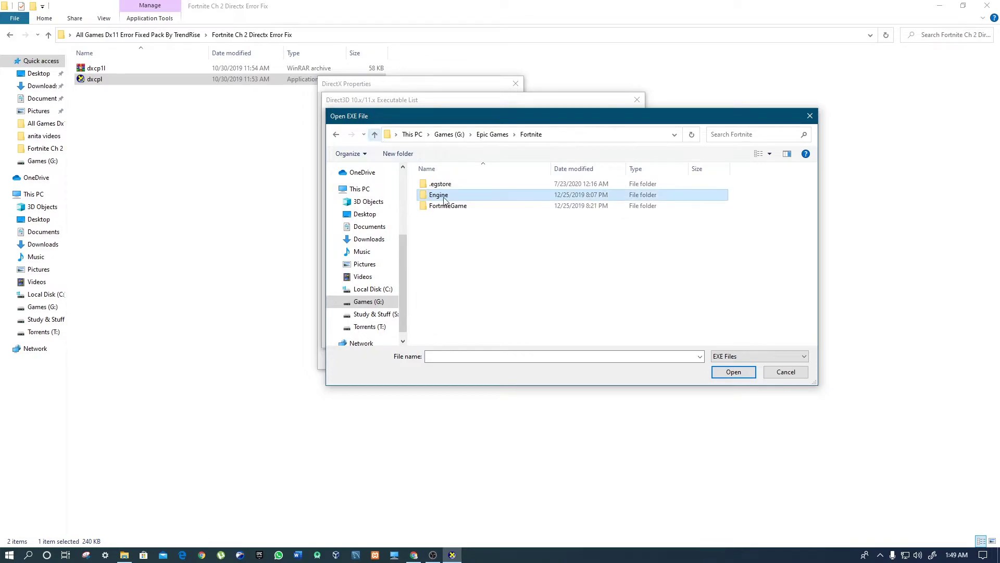
{"action": "double_click", "coordinate": [459, 206]}
{"action": "double_click", "coordinate": [436, 188]}
{"action": "double_click", "coordinate": [438, 195]}
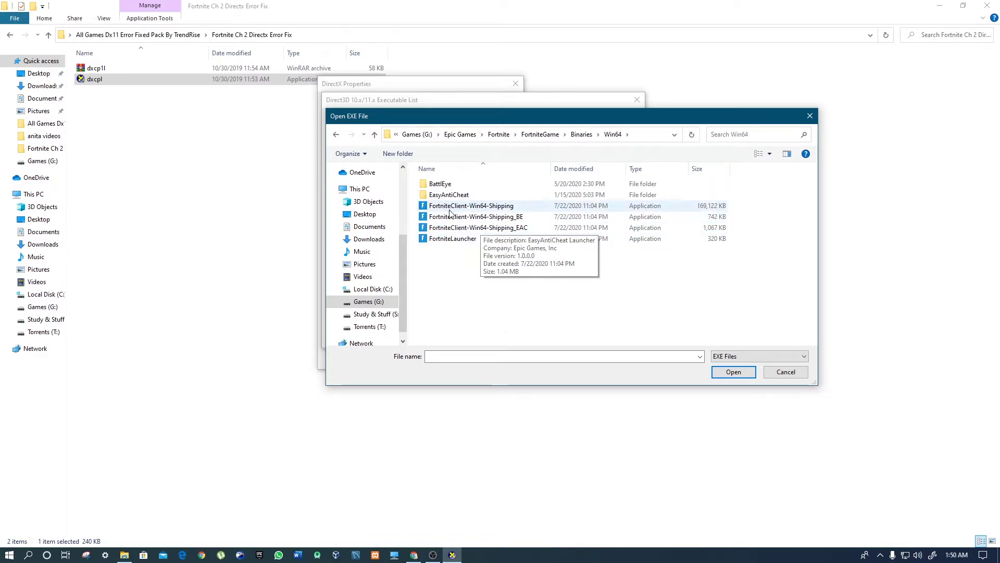
{"action": "double_click", "coordinate": [469, 205]}
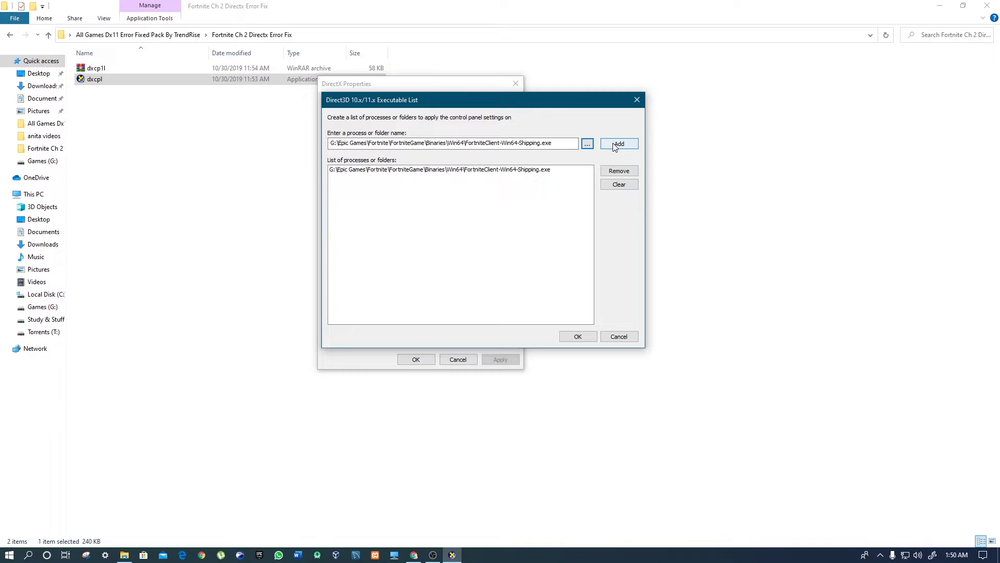
- Add FortniteClient-Win64-Shipping_BE, FortniteClient-Win64-Shipping_EAC and FortniteLauncher from the Win64 folder to the executable list and accept it
{"action": "left_click", "coordinate": [587, 144]}
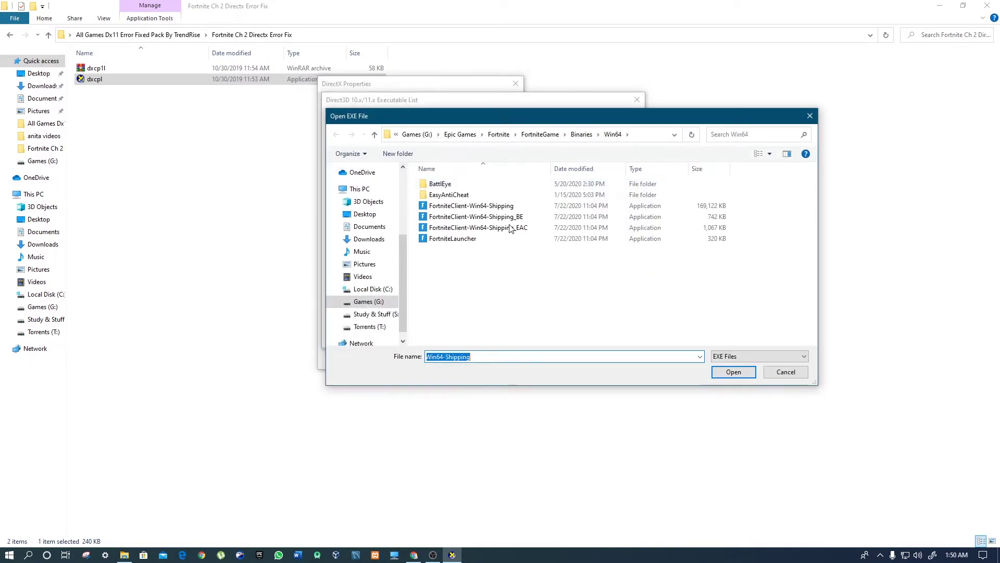
{"action": "double_click", "coordinate": [476, 216]}
{"action": "left_click", "coordinate": [587, 144]}
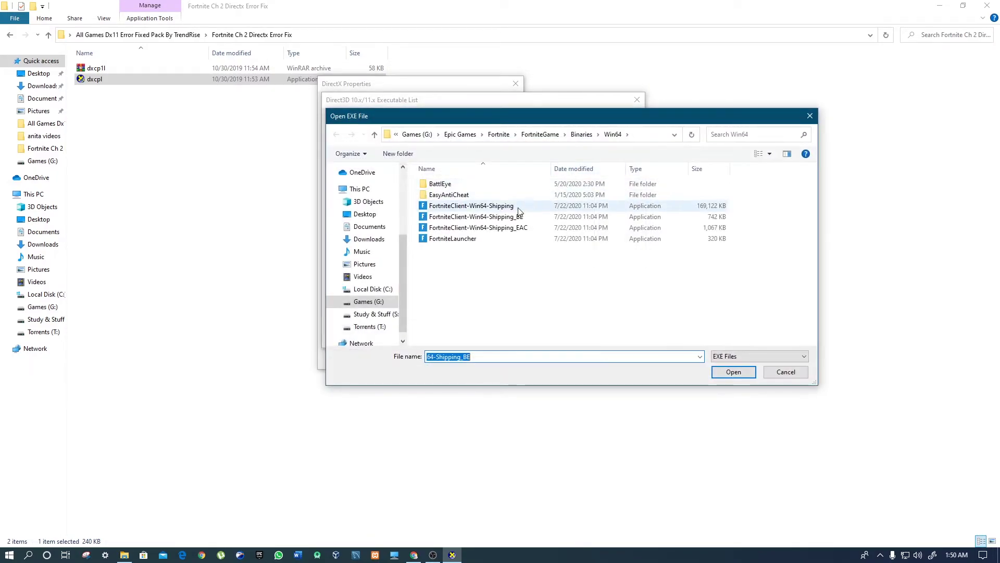
{"action": "double_click", "coordinate": [500, 225]}
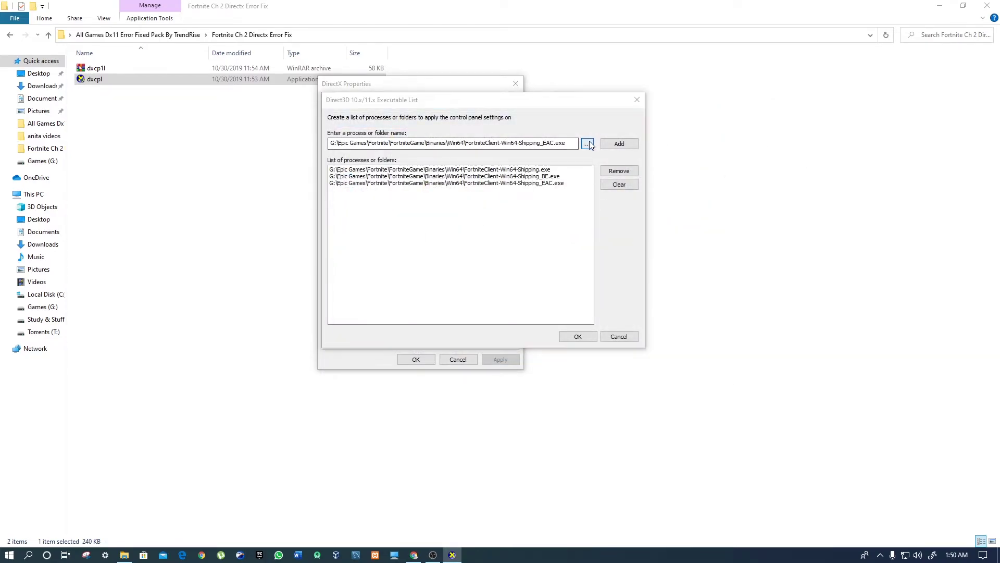
{"action": "left_click", "coordinate": [587, 144]}
{"action": "double_click", "coordinate": [479, 234]}
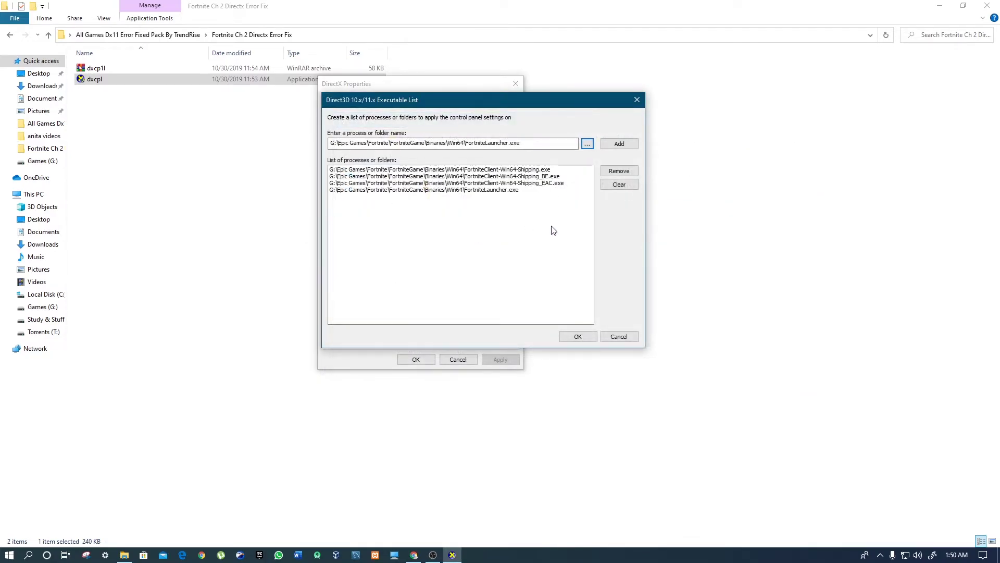
{"action": "left_click", "coordinate": [633, 144]}
{"action": "left_click", "coordinate": [578, 337]}
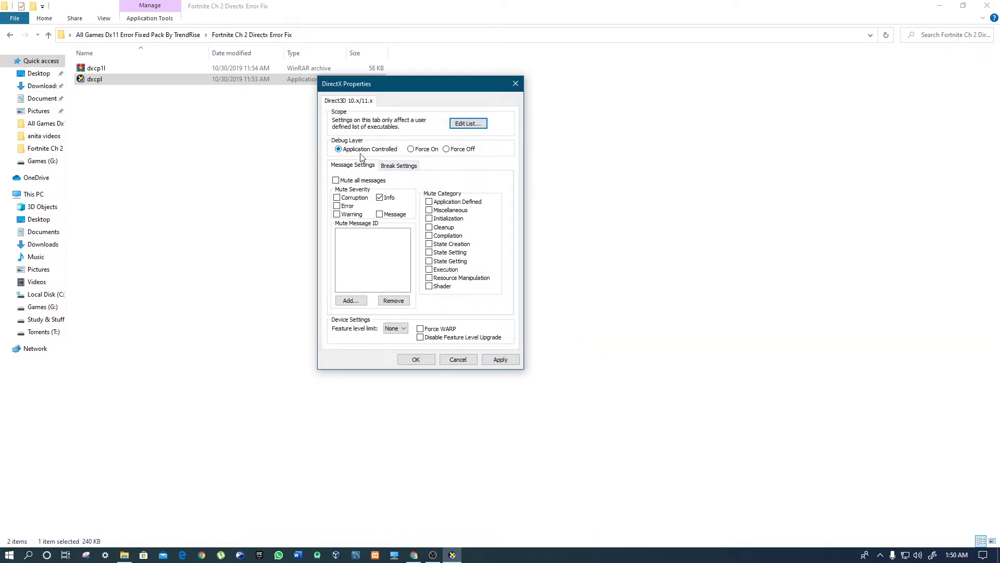
- Check the feature level limit options, then apply the DirectX properties and close the dialog
{"action": "left_click", "coordinate": [400, 331]}
{"action": "left_click", "coordinate": [400, 332]}
{"action": "left_click", "coordinate": [499, 360]}
{"action": "left_click", "coordinate": [415, 359]}
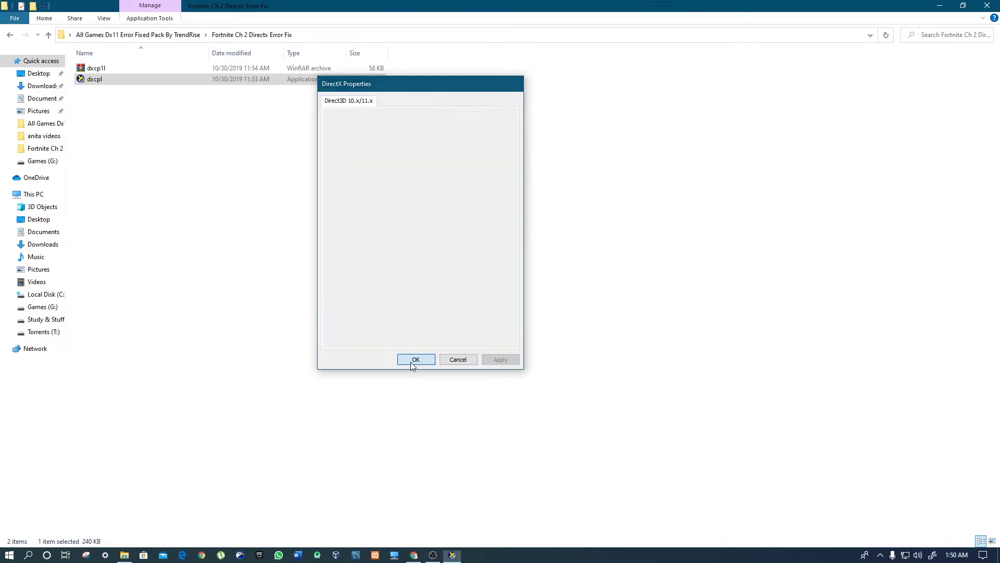
- Return to the fix pack's main folder and open the folder inside the All Games Directx 10,11,12 All Fixed archive
{"action": "left_click", "coordinate": [49, 35]}
{"action": "left_click", "coordinate": [185, 198]}
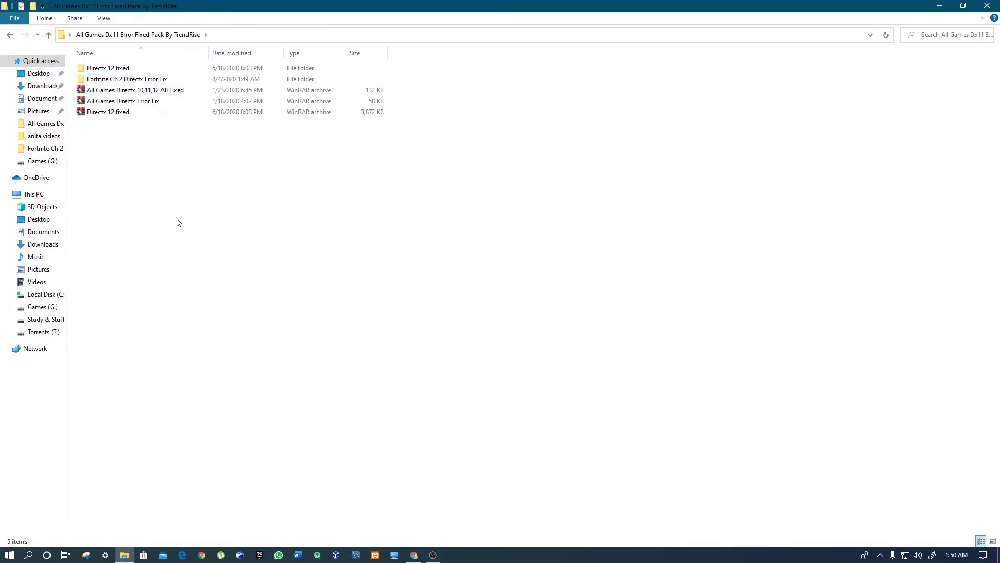
{"action": "left_click", "coordinate": [130, 91]}
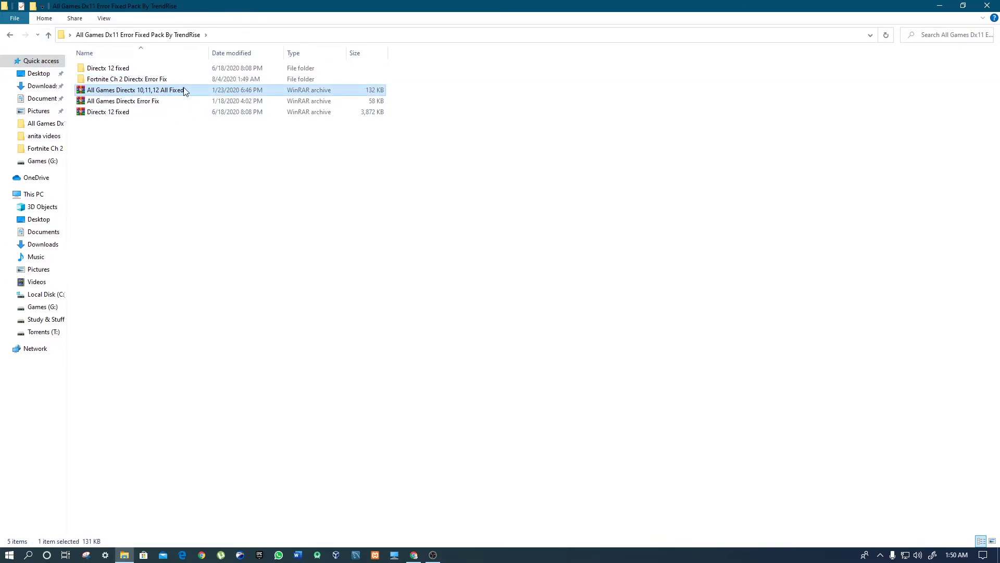
{"action": "double_click", "coordinate": [185, 91]}
{"action": "double_click", "coordinate": [481, 159]}
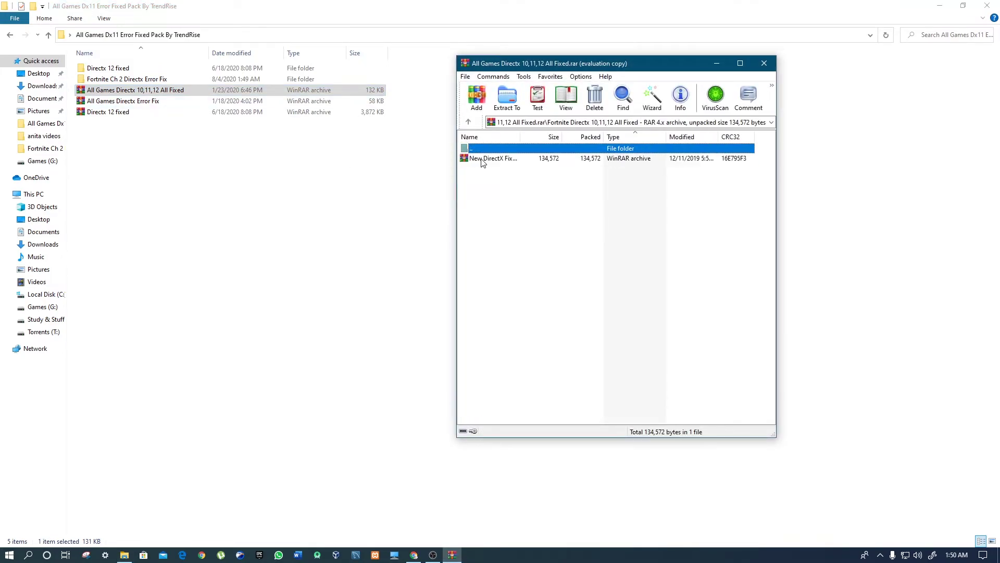
- Extract dxcpl_x64.exe and dxcpl_x86.exe from the nested New DirectX Fixed archive into the fix pack's main folder
{"action": "left_click", "coordinate": [493, 159]}
{"action": "left_click", "coordinate": [698, 207]}
{"action": "double_click", "coordinate": [510, 158]}
{"action": "double_click", "coordinate": [547, 158]}
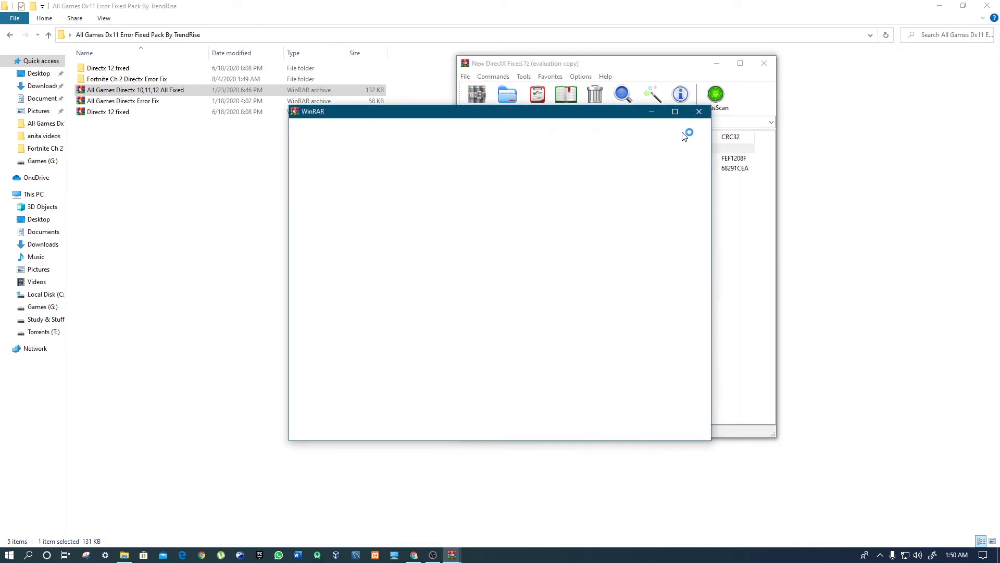
{"action": "left_click", "coordinate": [700, 111]}
{"action": "left_click_drag", "start_coordinate": [492, 161], "coordinate": [257, 208]}
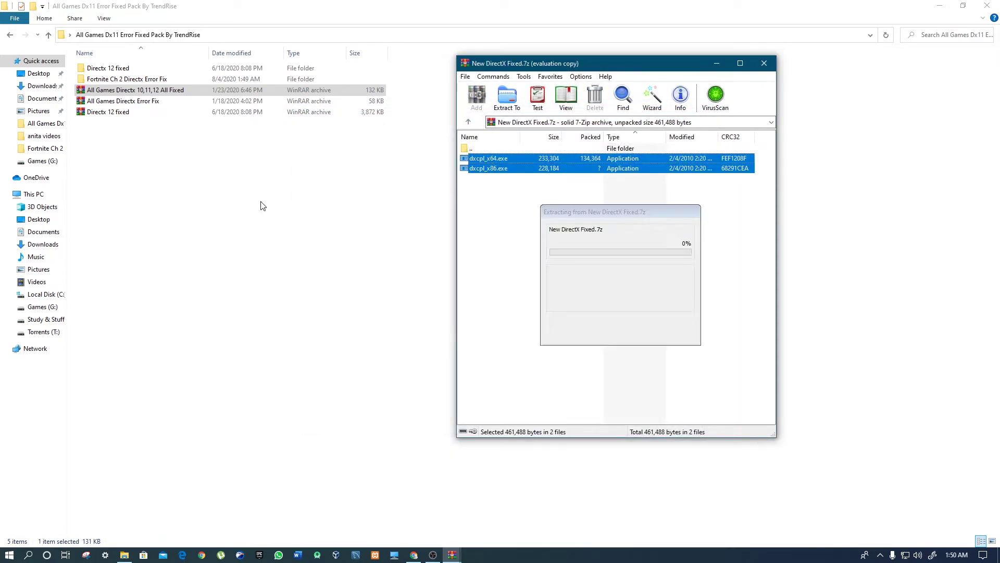
{"action": "left_click", "coordinate": [280, 170]}
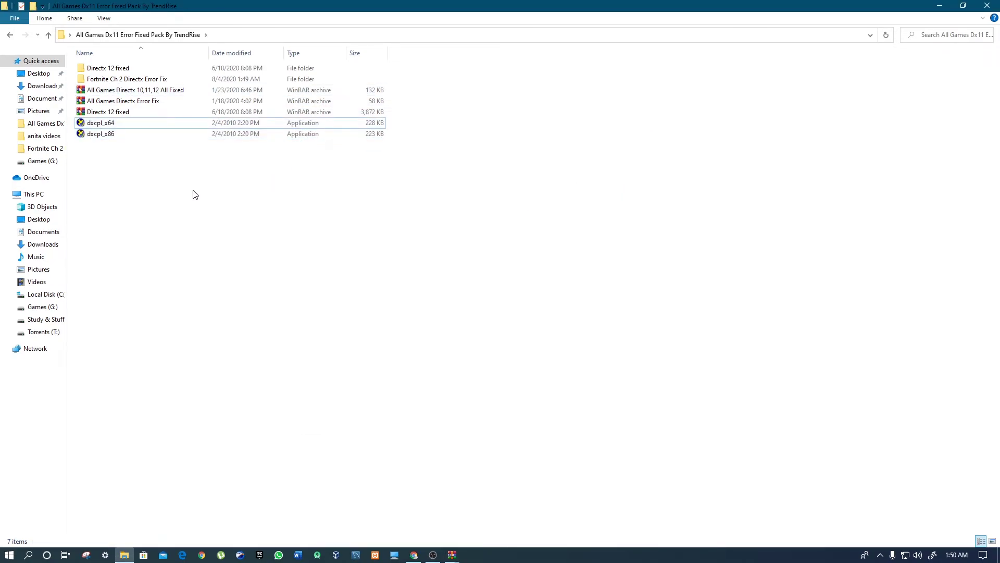
- Run dxcpl_x64 and display its Direct3D 10.x/11 settings
{"action": "left_click_drag", "start_coordinate": [115, 158], "coordinate": [87, 121]}
{"action": "left_click", "coordinate": [114, 173]}
{"action": "double_click", "coordinate": [99, 123]}
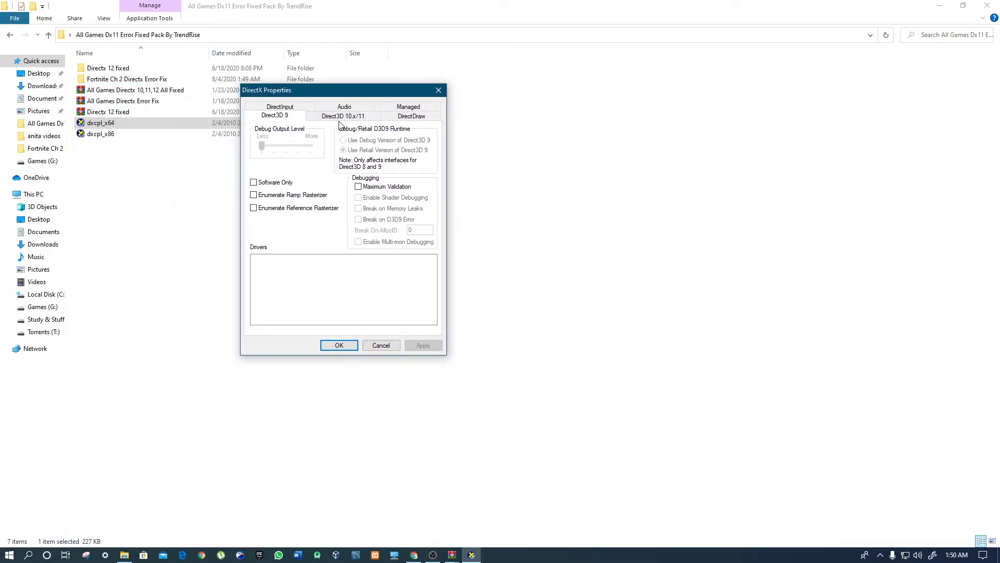
{"action": "left_click", "coordinate": [341, 116]}
{"action": "left_click", "coordinate": [289, 116]}
{"action": "left_click", "coordinate": [327, 119]}
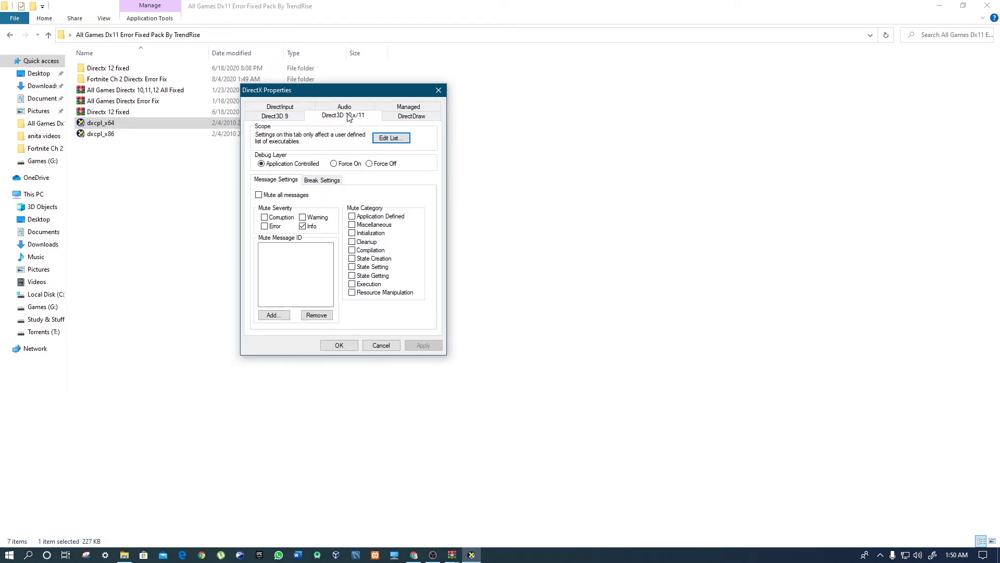
- Go through the Fortnite executables in the Direct3D 10.x/11 executable list and accept the list
{"action": "left_click", "coordinate": [392, 138]}
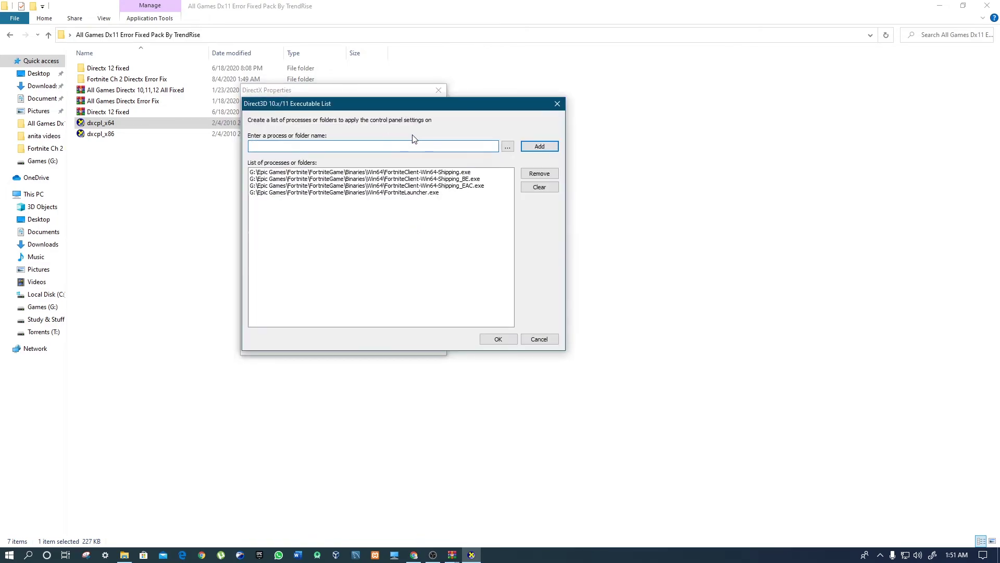
{"action": "left_click", "coordinate": [397, 172]}
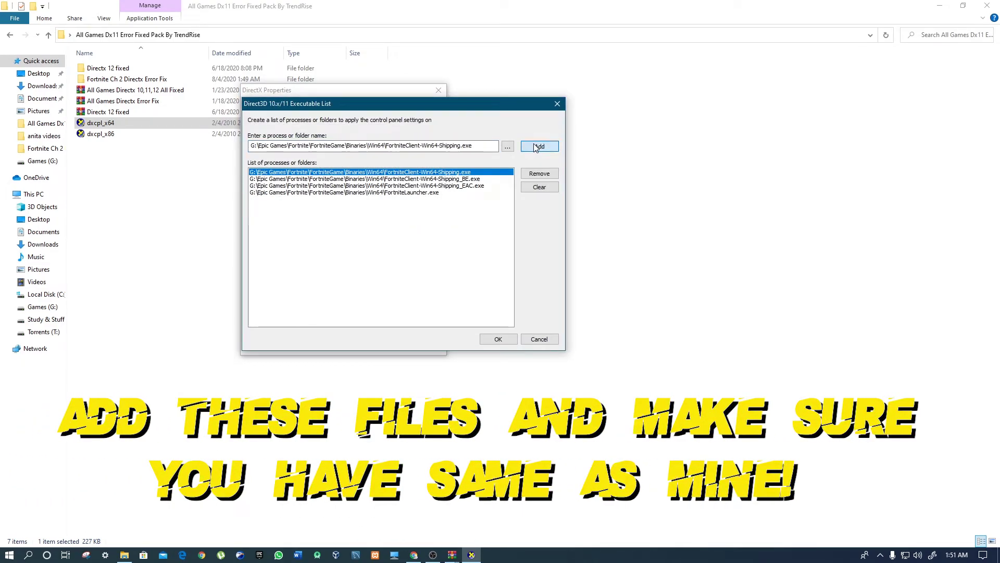
{"action": "left_click", "coordinate": [481, 179]}
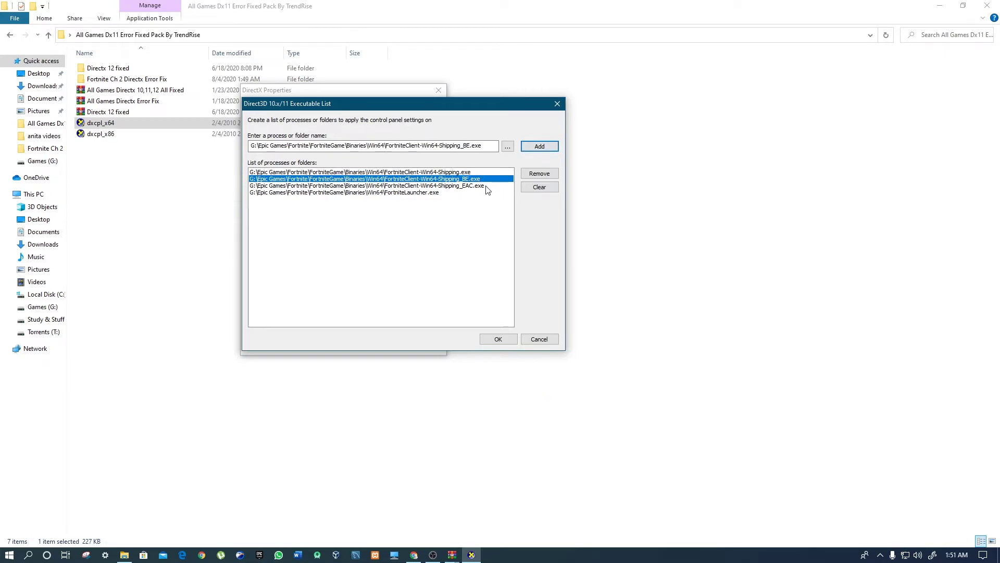
{"action": "key", "text": "Down"}
{"action": "key", "text": "Down"}
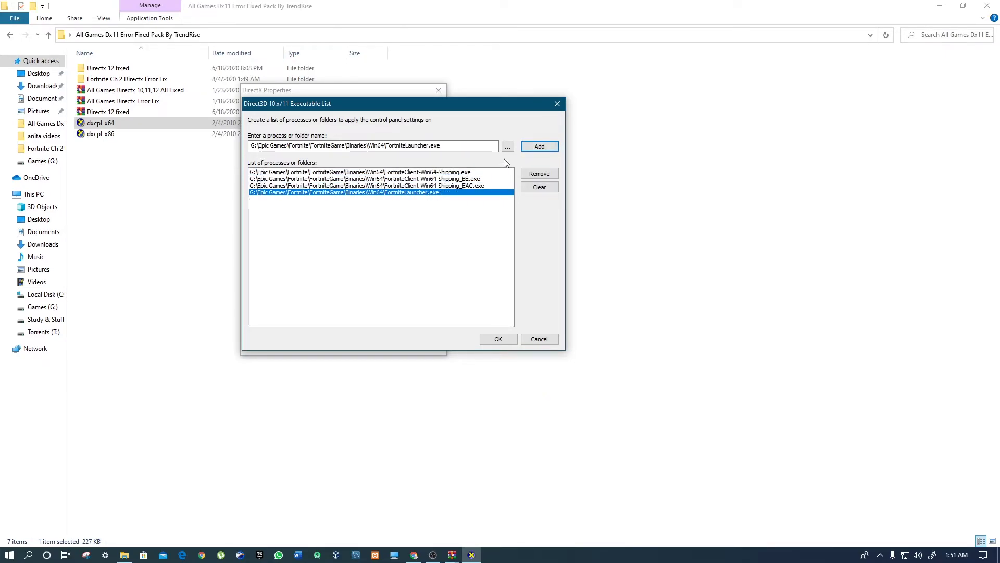
{"action": "left_click", "coordinate": [498, 339]}
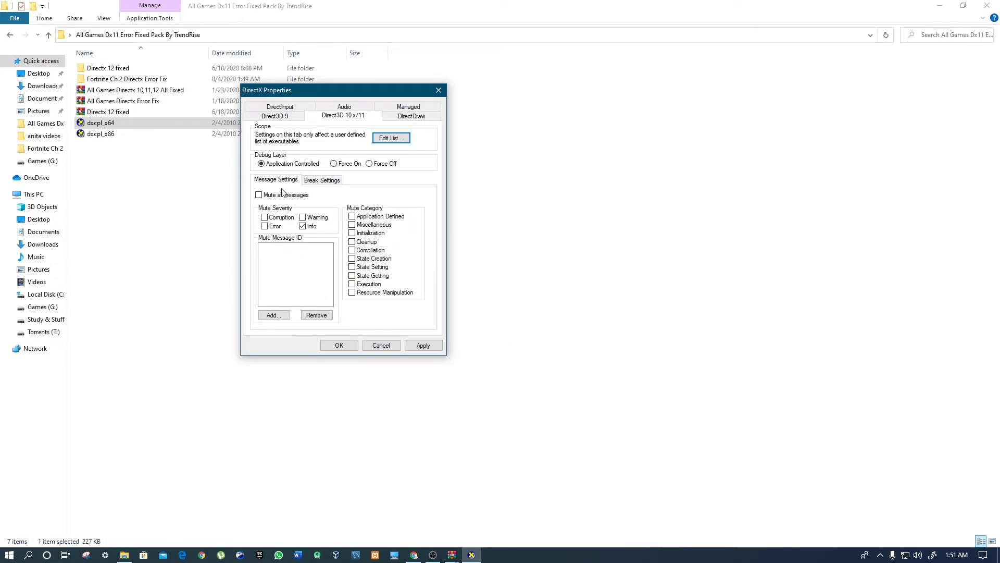
- Look over the mute severity options and the Direct3D 9 and DirectDraw settings
{"action": "left_click", "coordinate": [266, 218]}
{"action": "left_click", "coordinate": [266, 226]}
{"action": "left_click", "coordinate": [304, 217]}
{"action": "left_click", "coordinate": [274, 115]}
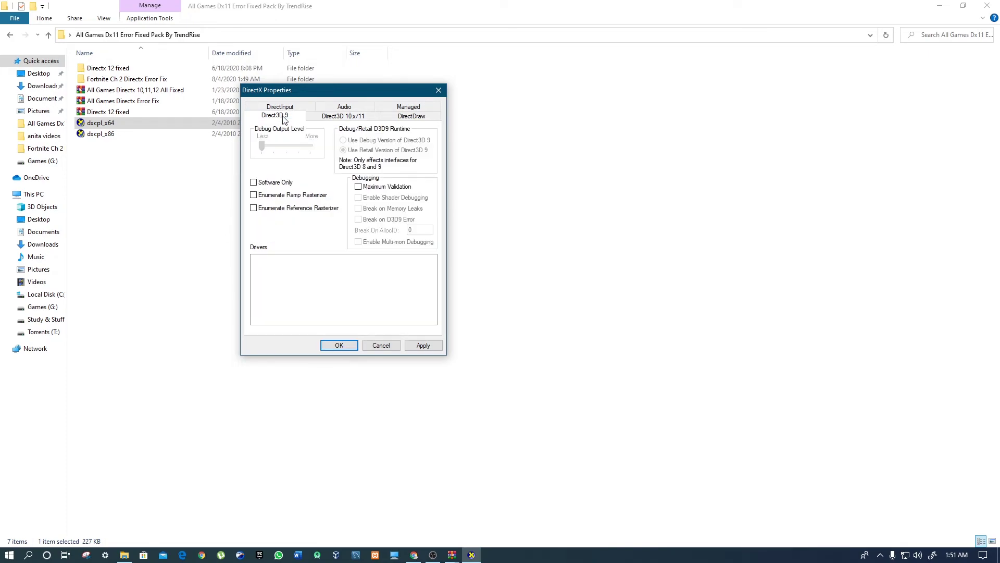
{"action": "left_click", "coordinate": [400, 117]}
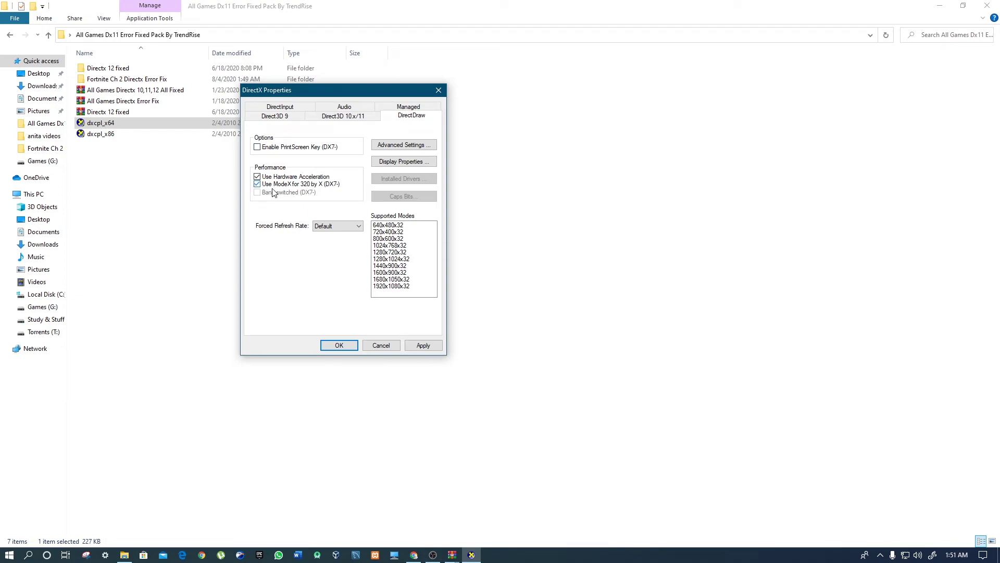
- Choose Default as the DirectDraw forced refresh rate, then apply the DirectX properties and close the dialog
{"action": "left_click", "coordinate": [383, 272]}
{"action": "left_click", "coordinate": [345, 227]}
{"action": "left_click", "coordinate": [348, 231]}
{"action": "left_click", "coordinate": [411, 347]}
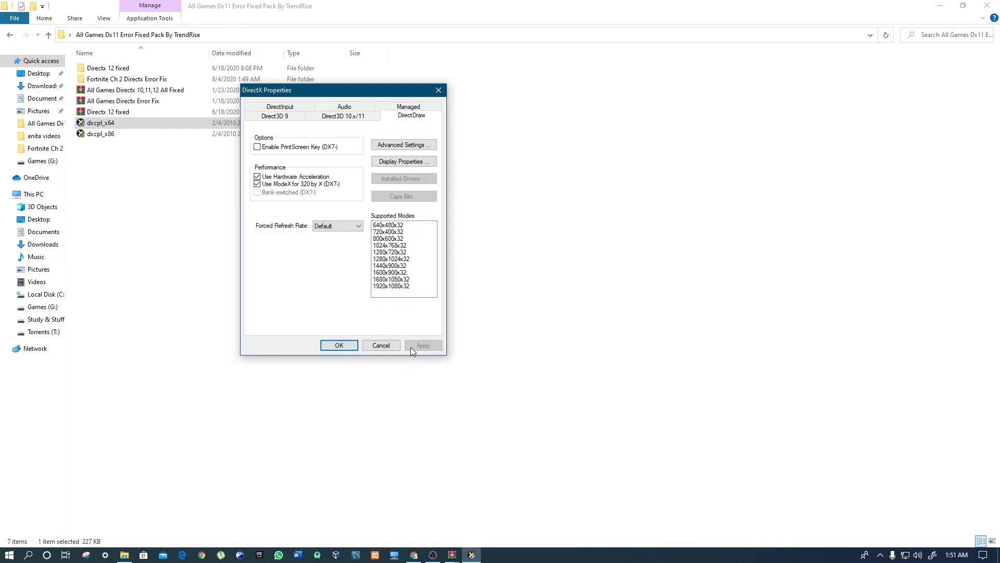
{"action": "left_click", "coordinate": [342, 345]}
{"action": "left_click", "coordinate": [344, 253]}
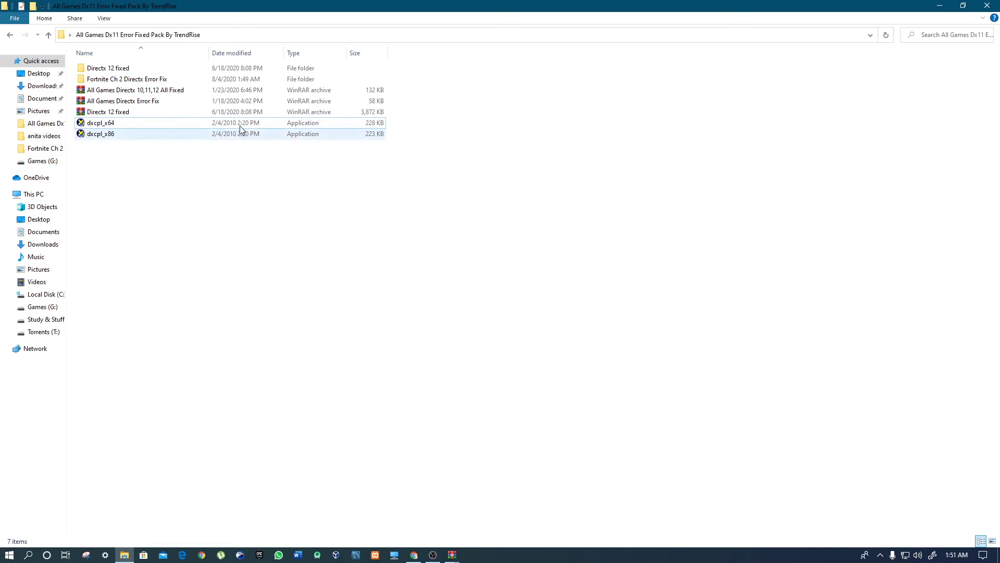
- Restore the fix pack folder window to its smaller size and refresh its contents
{"action": "double_click", "coordinate": [609, 5]}
{"action": "right_click", "coordinate": [334, 72]}
{"action": "left_click", "coordinate": [584, 210]}
{"action": "right_click", "coordinate": [583, 210]}
{"action": "left_click", "coordinate": [605, 261]}
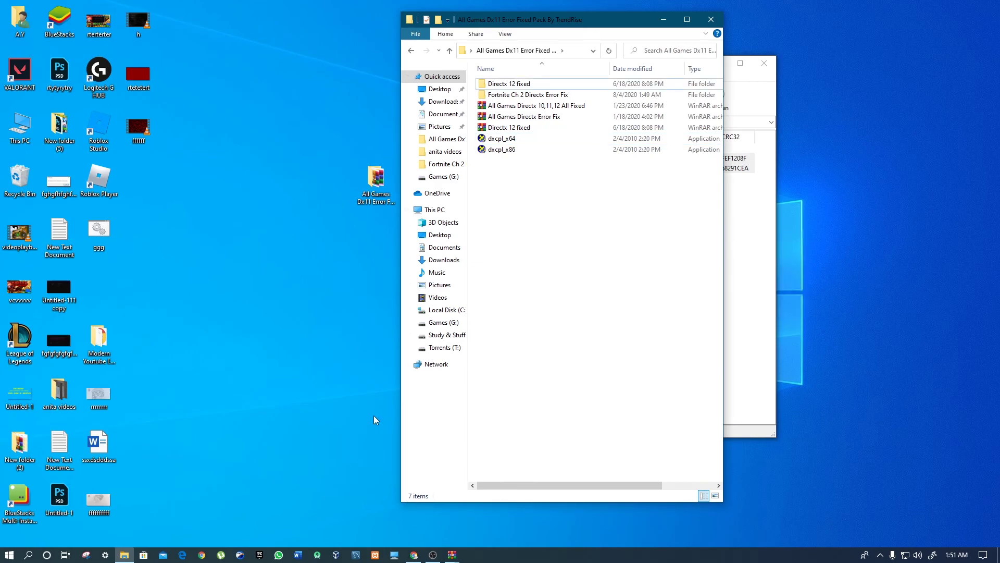
- Start the Epic Games Launcher and launch Fortnite from the quick launch list on its home page
{"action": "left_click", "coordinate": [259, 554]}
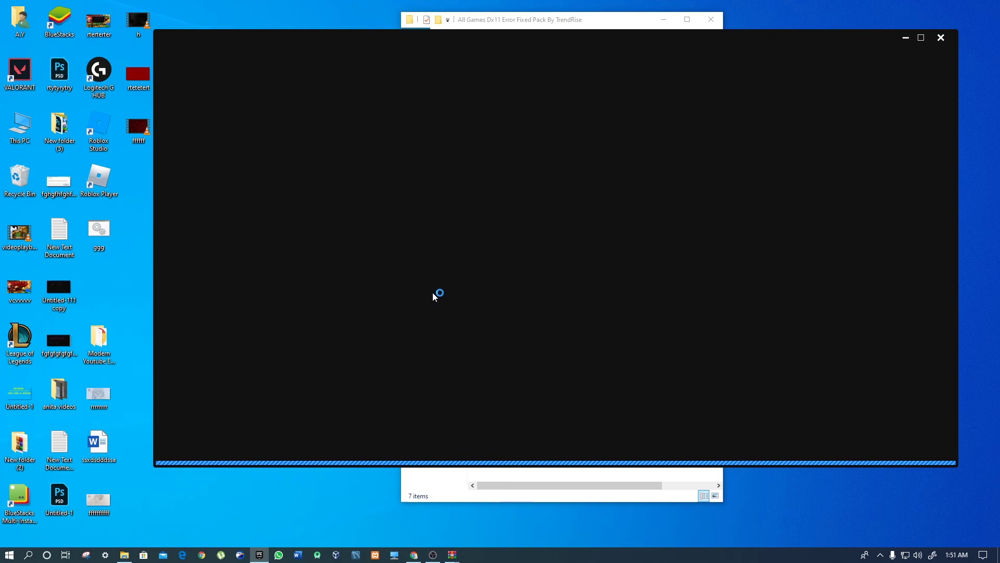
{"action": "right_click", "coordinate": [258, 3]}
{"action": "left_click", "coordinate": [281, 46]}
{"action": "right_click", "coordinate": [275, 2]}
{"action": "left_click", "coordinate": [300, 48]}
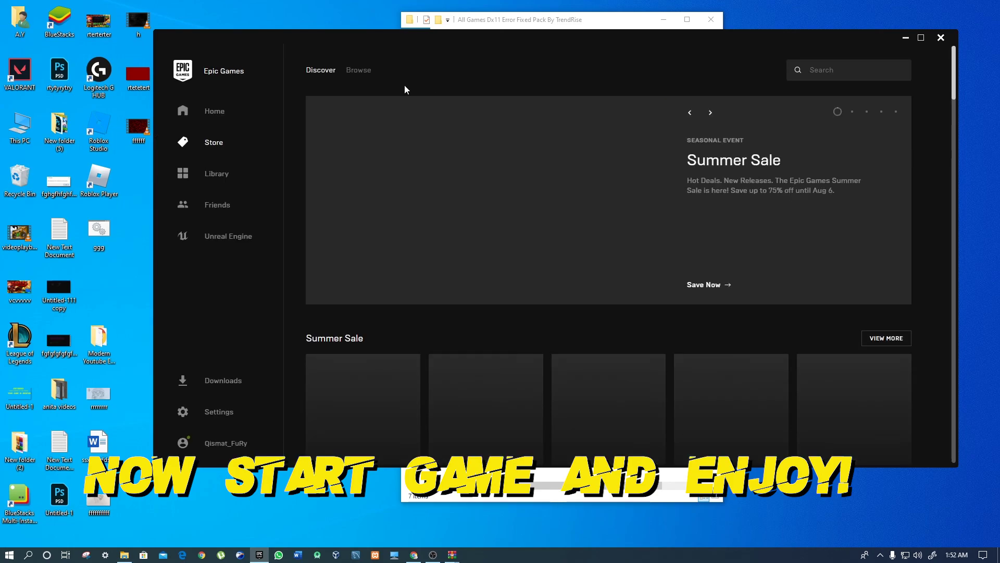
{"action": "left_click", "coordinate": [212, 116]}
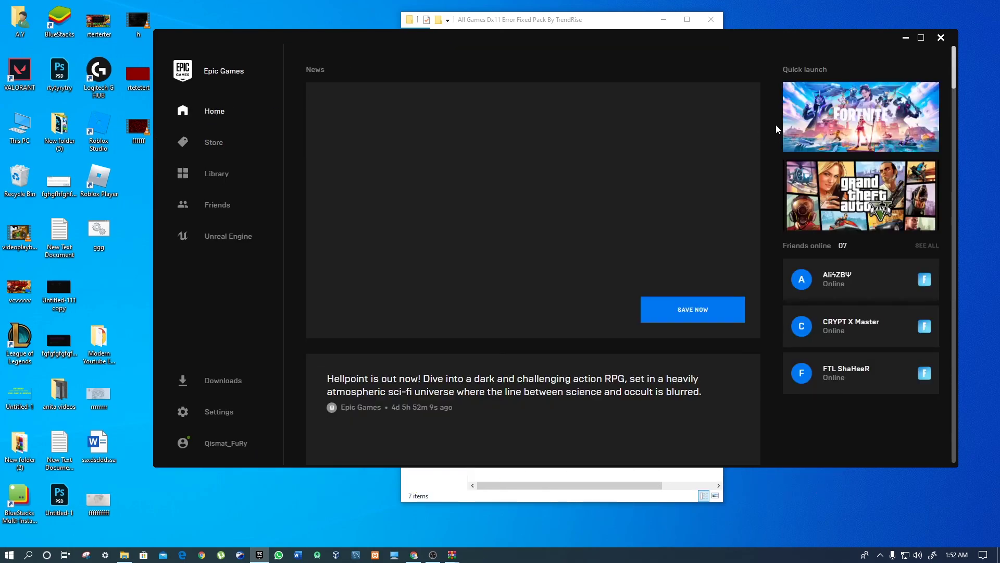
{"action": "mouse_move", "coordinate": [806, 121]}
{"action": "left_click", "coordinate": [869, 102]}
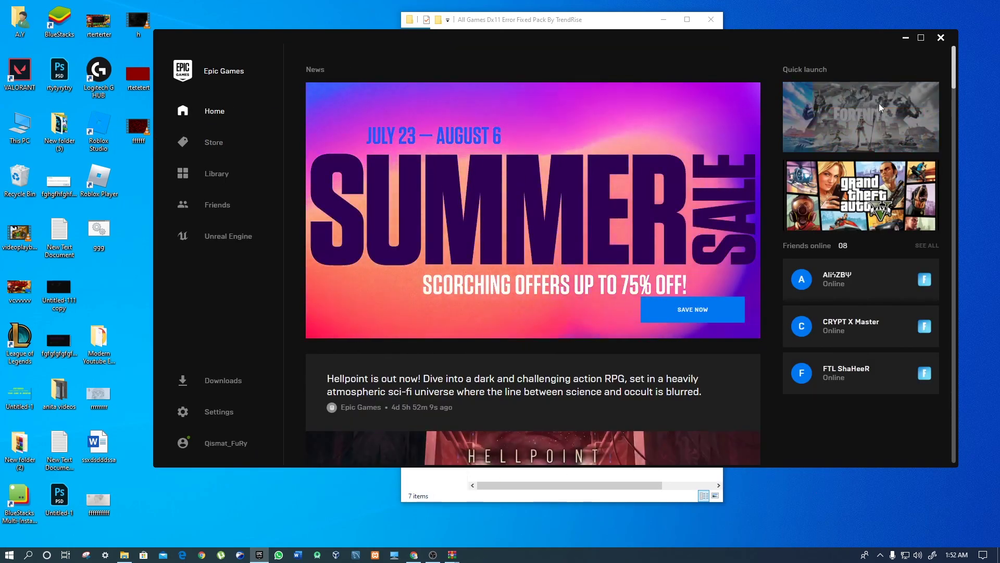